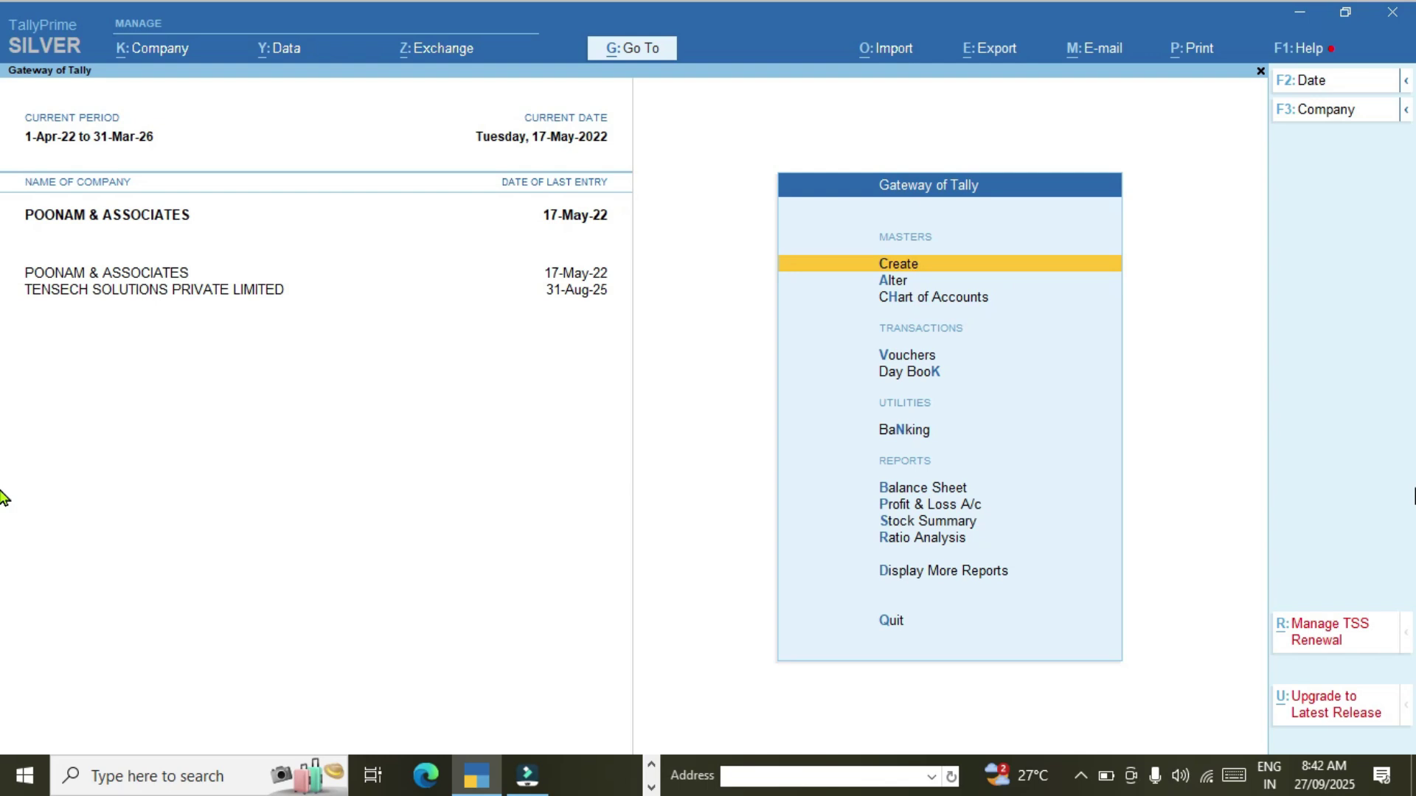
- Switch to the browser and look through the tax and finance YouTube channel's home page and video list
{"action": "key", "text": "alt+Tab"}
{"action": "key", "text": "alt+Tab"}
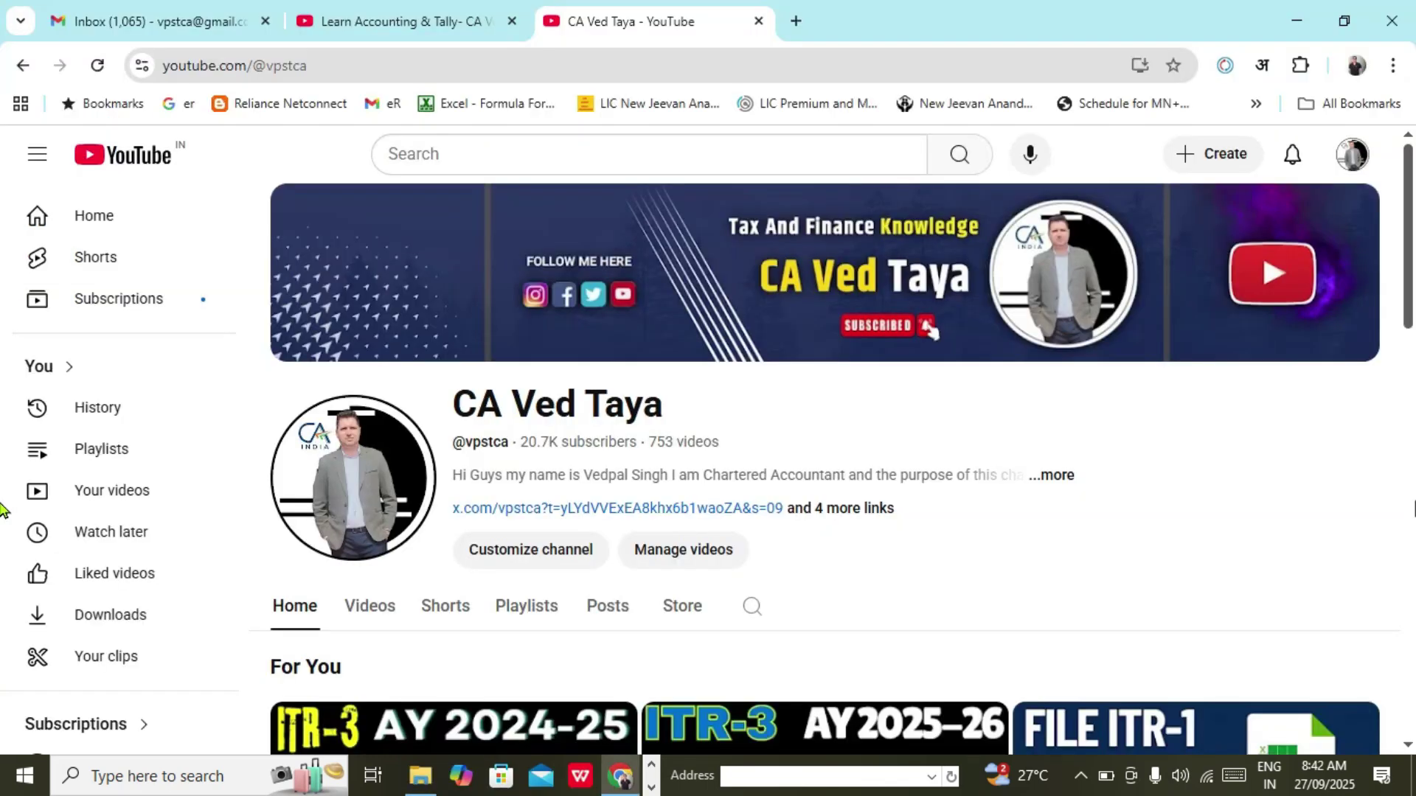
{"action": "left_click_drag", "start_coordinate": [453, 404], "coordinate": [666, 413]}
{"action": "left_click", "coordinate": [905, 402]}
{"action": "scroll", "coordinate": [855, 488], "scroll_direction": "down", "scroll_amount": 1}
{"action": "scroll", "coordinate": [856, 488], "scroll_direction": "down", "scroll_amount": 5}
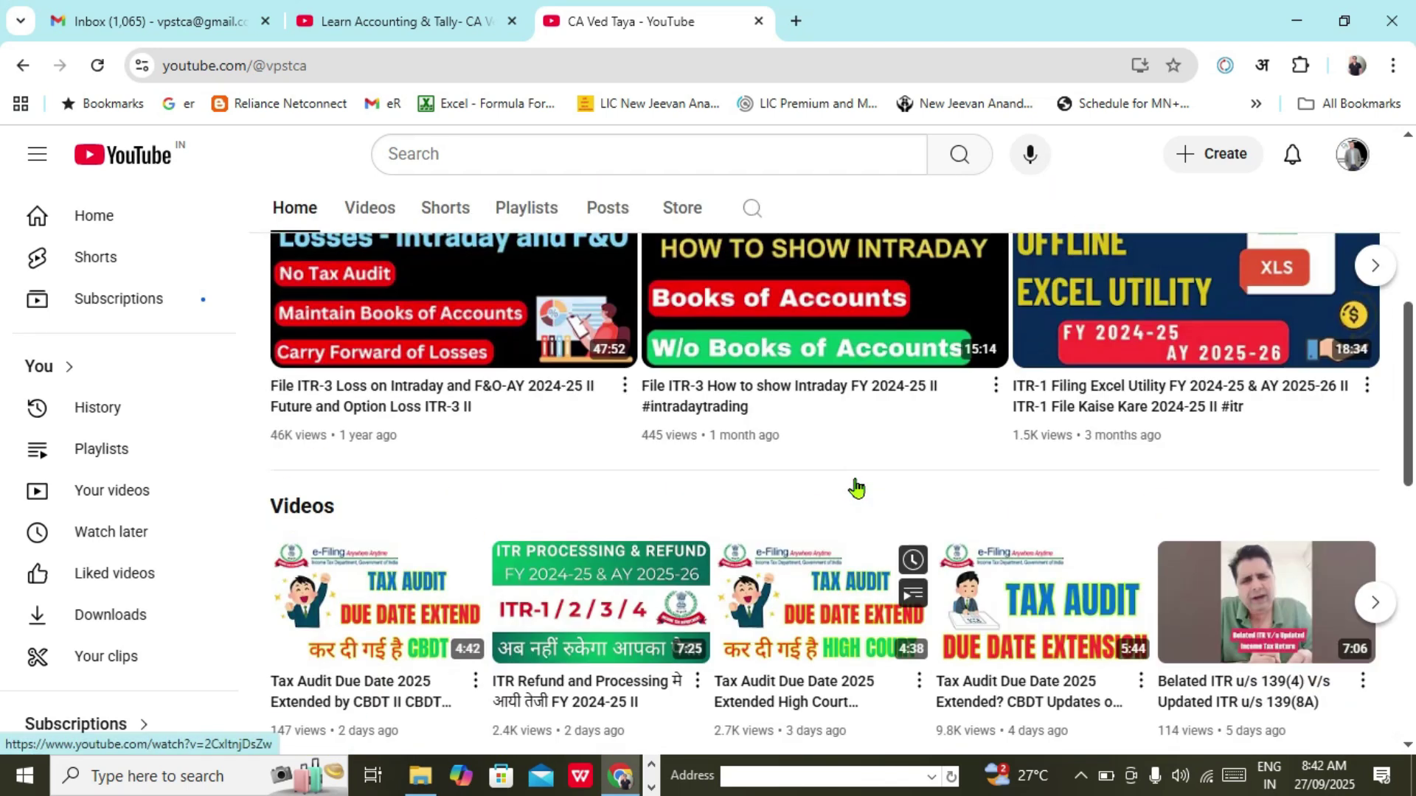
{"action": "scroll", "coordinate": [389, 343], "scroll_direction": "up", "scroll_amount": 3}
{"action": "left_click", "coordinate": [371, 298]}
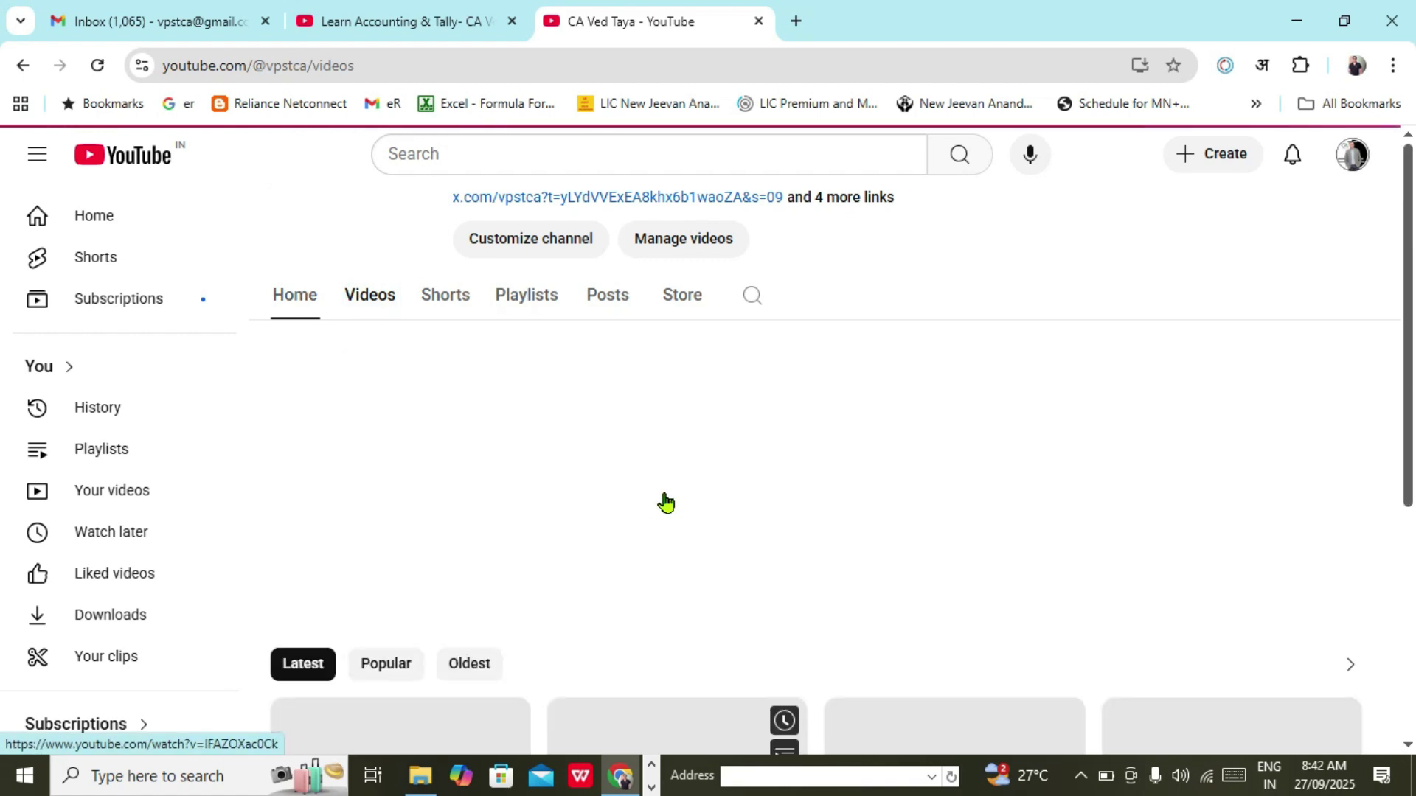
{"action": "scroll", "coordinate": [674, 466], "scroll_direction": "down", "scroll_amount": 10}
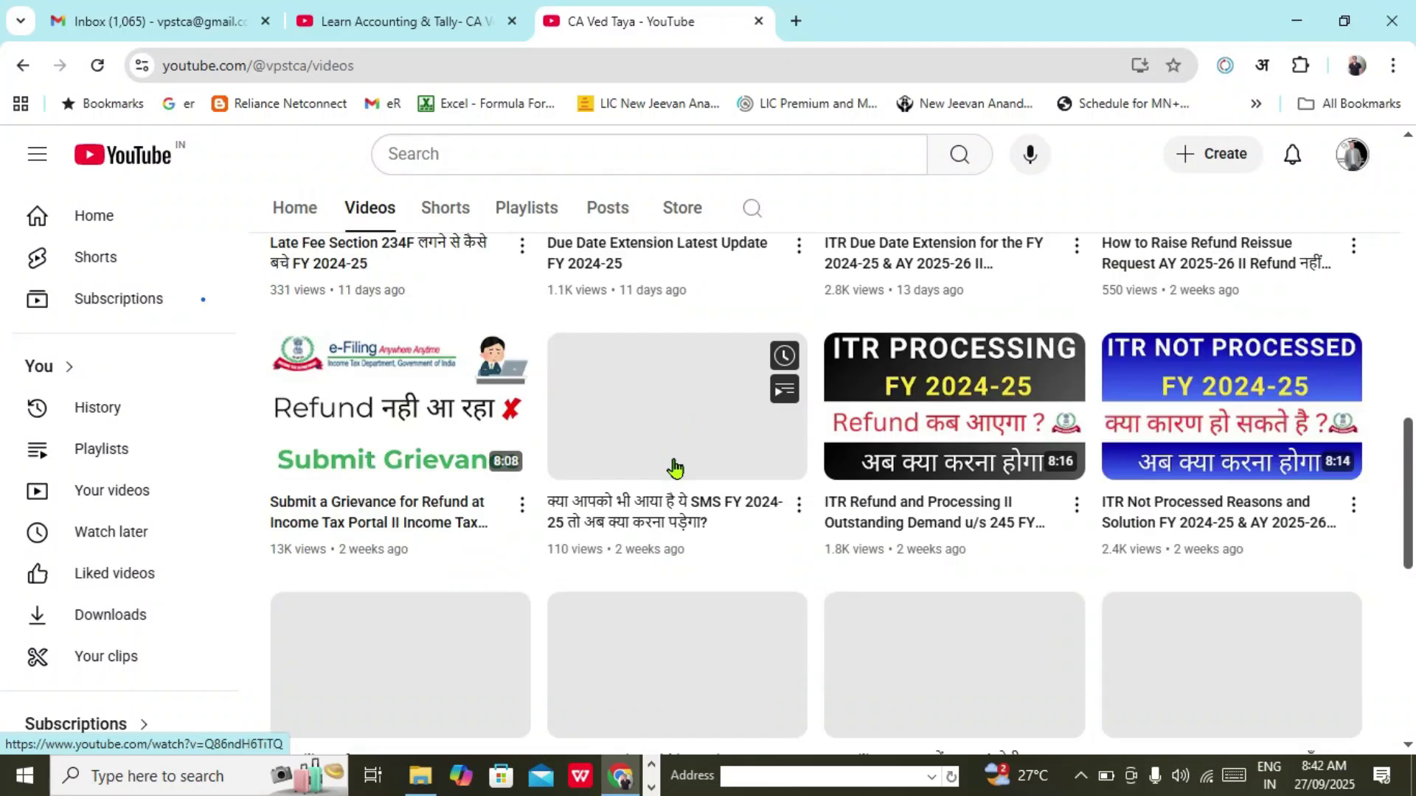
{"action": "scroll", "coordinate": [673, 466], "scroll_direction": "up", "scroll_amount": 10}
- View the Learn Accounting & Tally channel page alongside the tax and finance channel page, highlighting each channel's name
{"action": "left_click", "coordinate": [408, 11]}
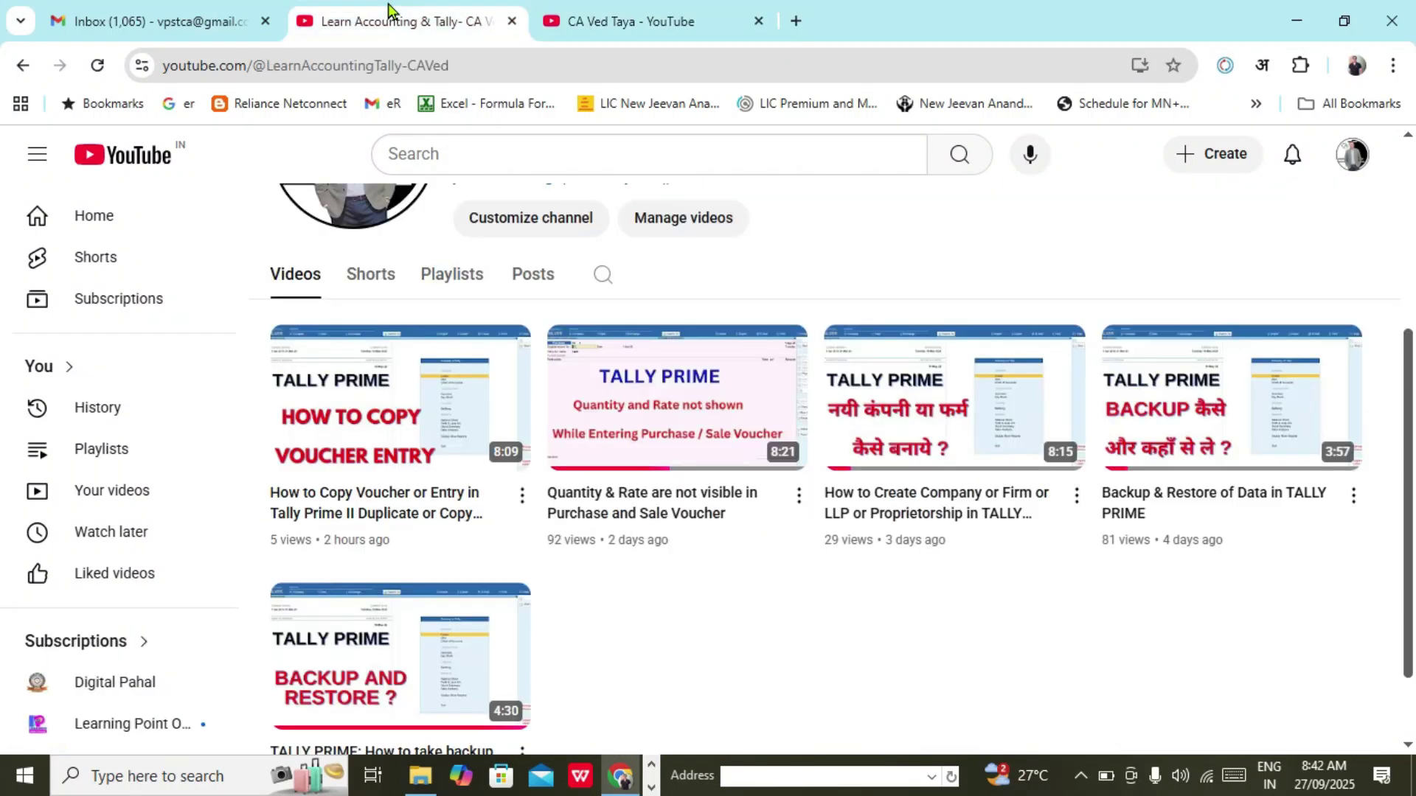
{"action": "scroll", "coordinate": [959, 479], "scroll_direction": "up", "scroll_amount": 5}
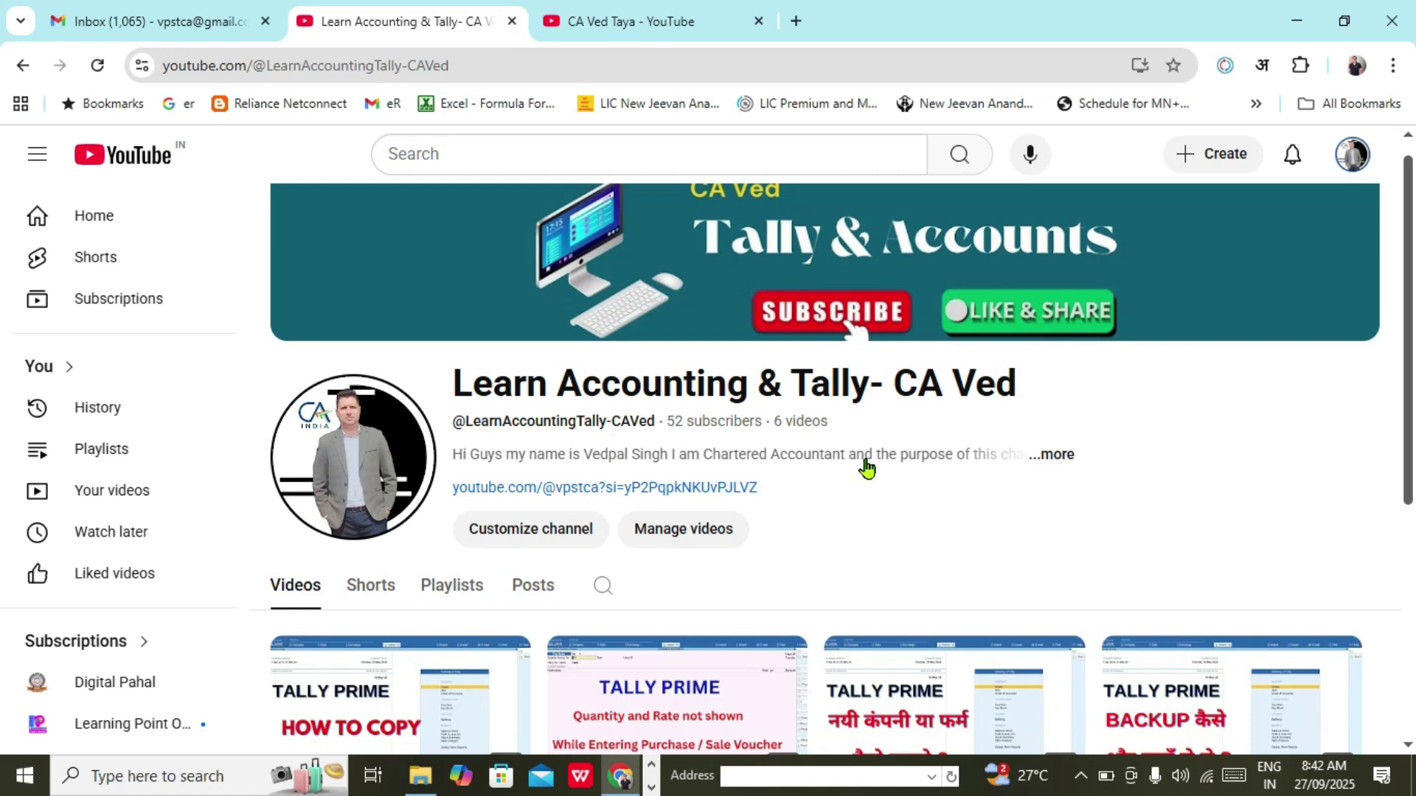
{"action": "left_click", "coordinate": [600, 22]}
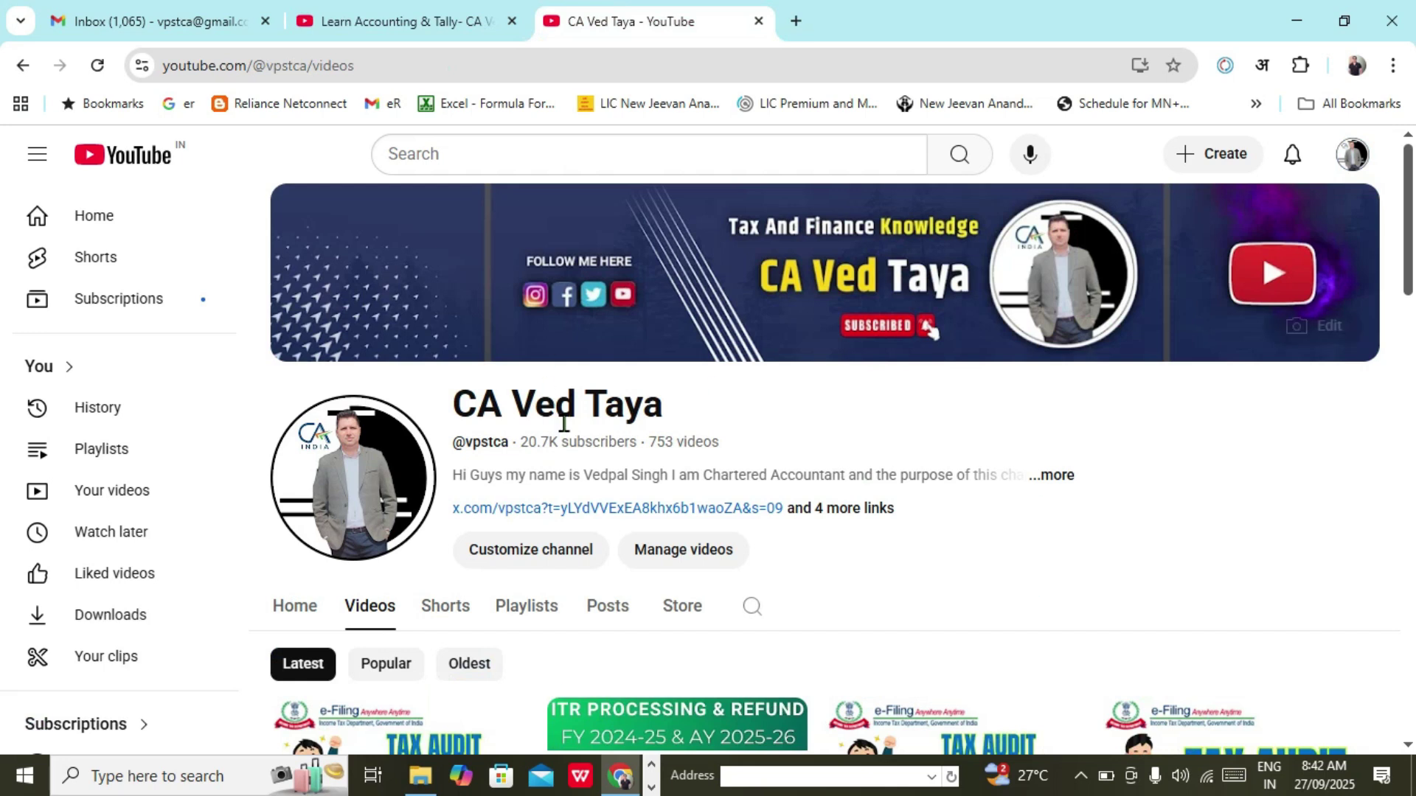
{"action": "left_click_drag", "start_coordinate": [451, 406], "coordinate": [657, 410]}
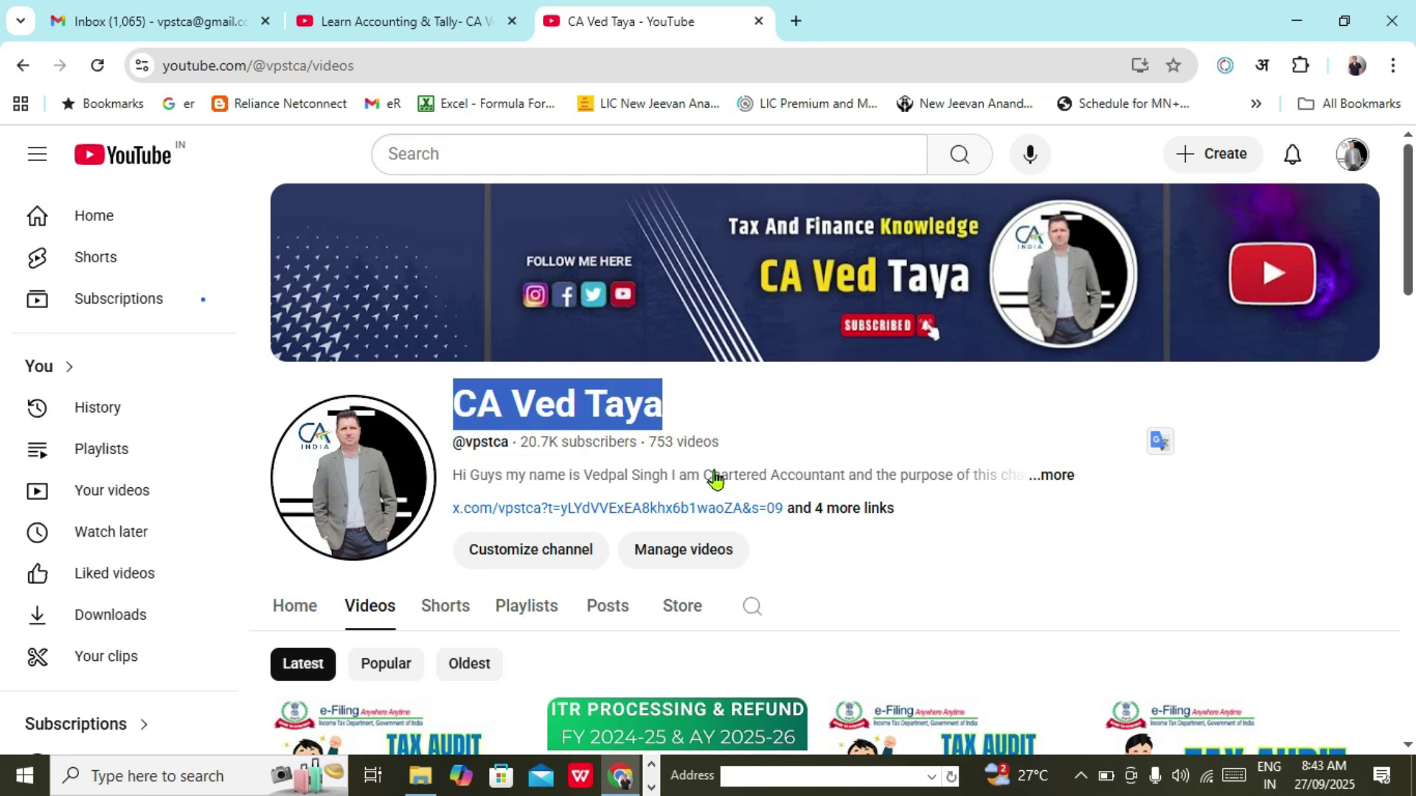
{"action": "left_click", "coordinate": [747, 406]}
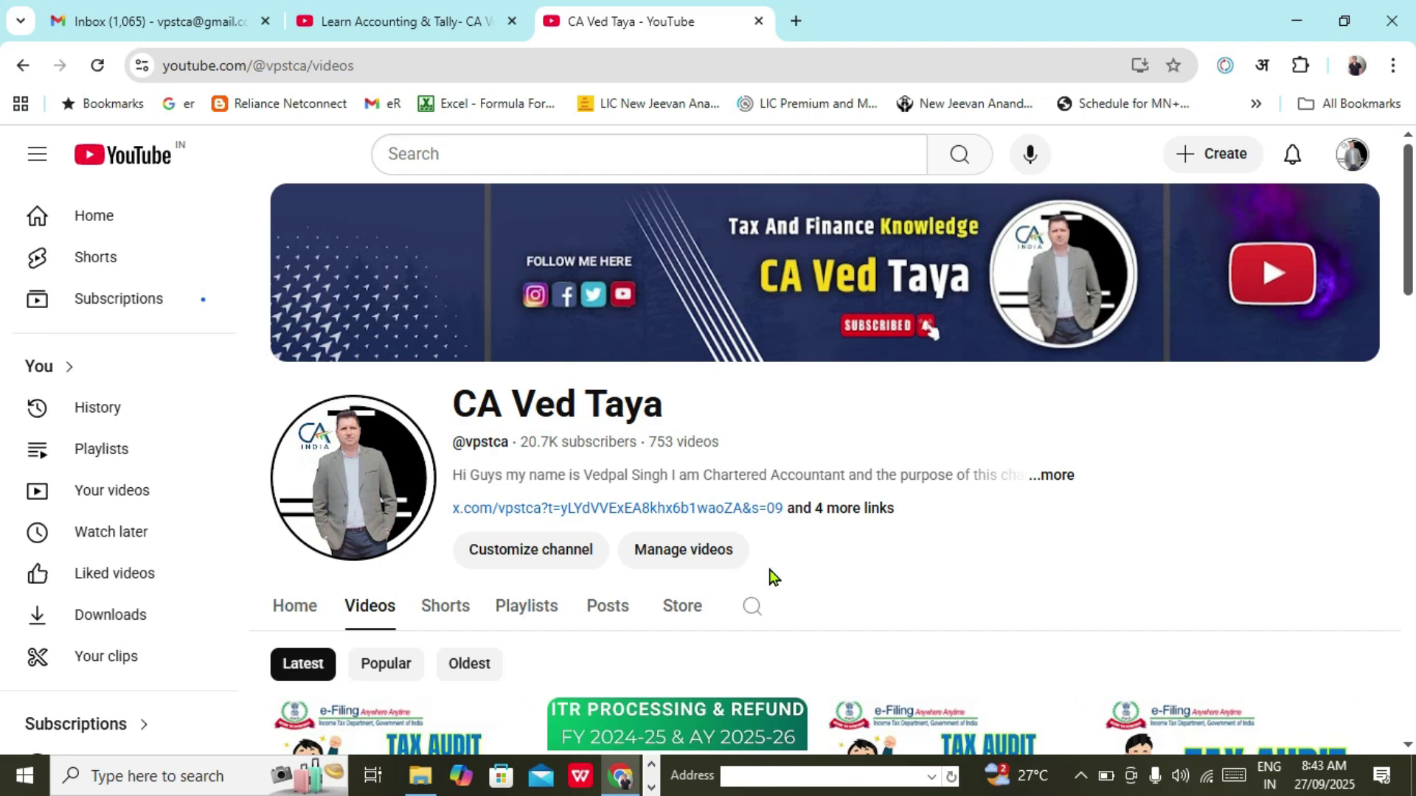
{"action": "left_click", "coordinate": [370, 21]}
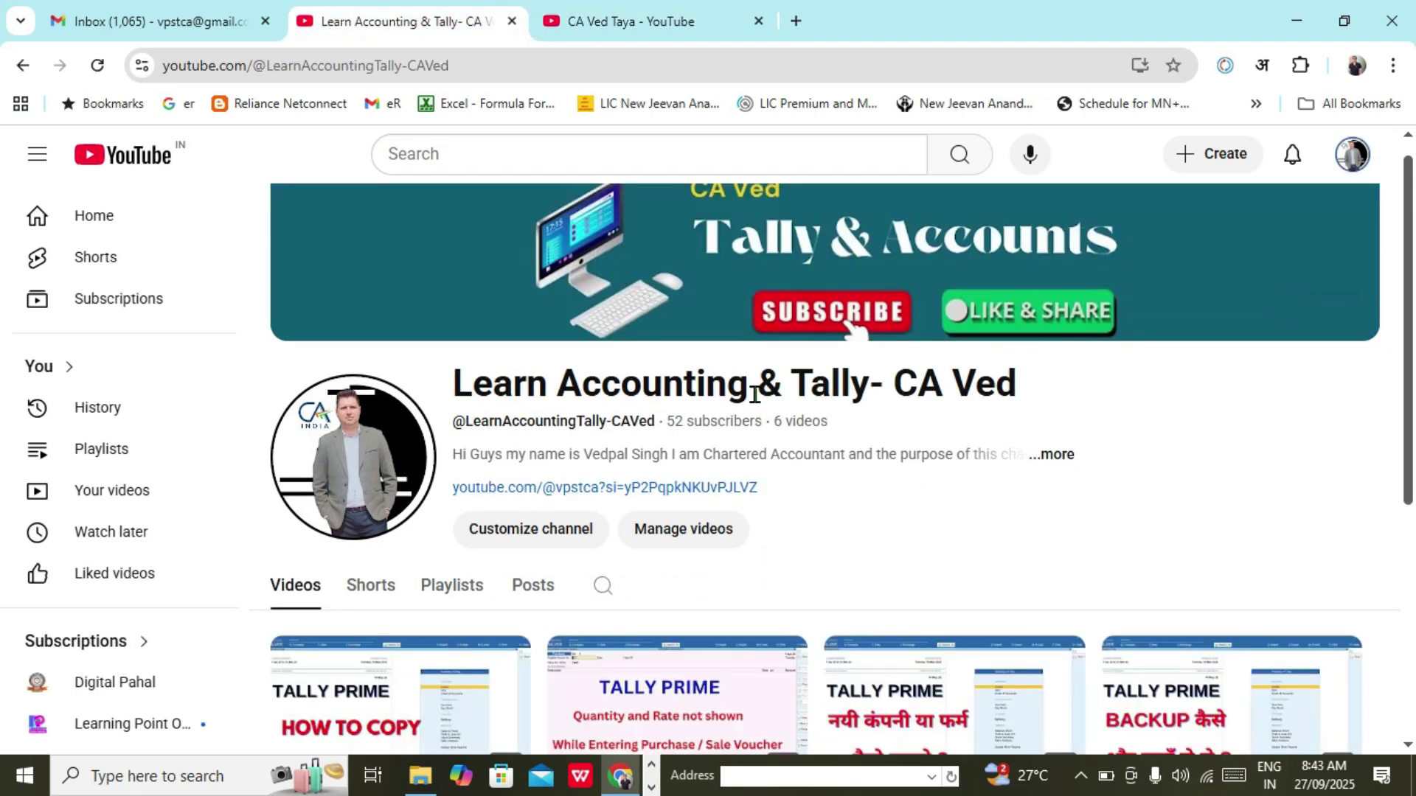
{"action": "left_click_drag", "start_coordinate": [756, 392], "coordinate": [1029, 396]}
{"action": "left_click", "coordinate": [1242, 420]}
- Switch back to TallyPrime and shut the company TENSECH SOLUTIONS PRIVATE LIMITED
{"action": "key", "text": "alt+Tab"}
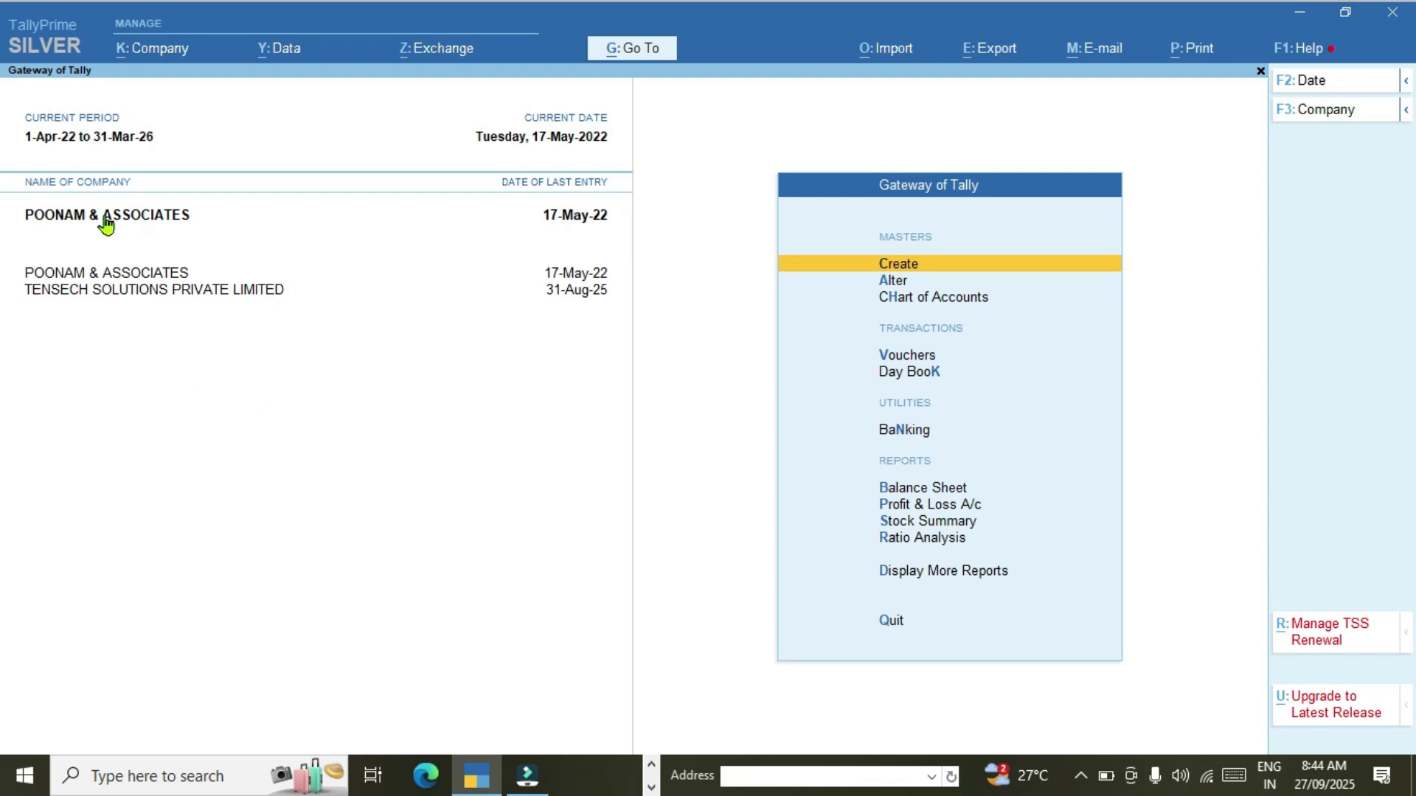
{"action": "left_click", "coordinate": [212, 294]}
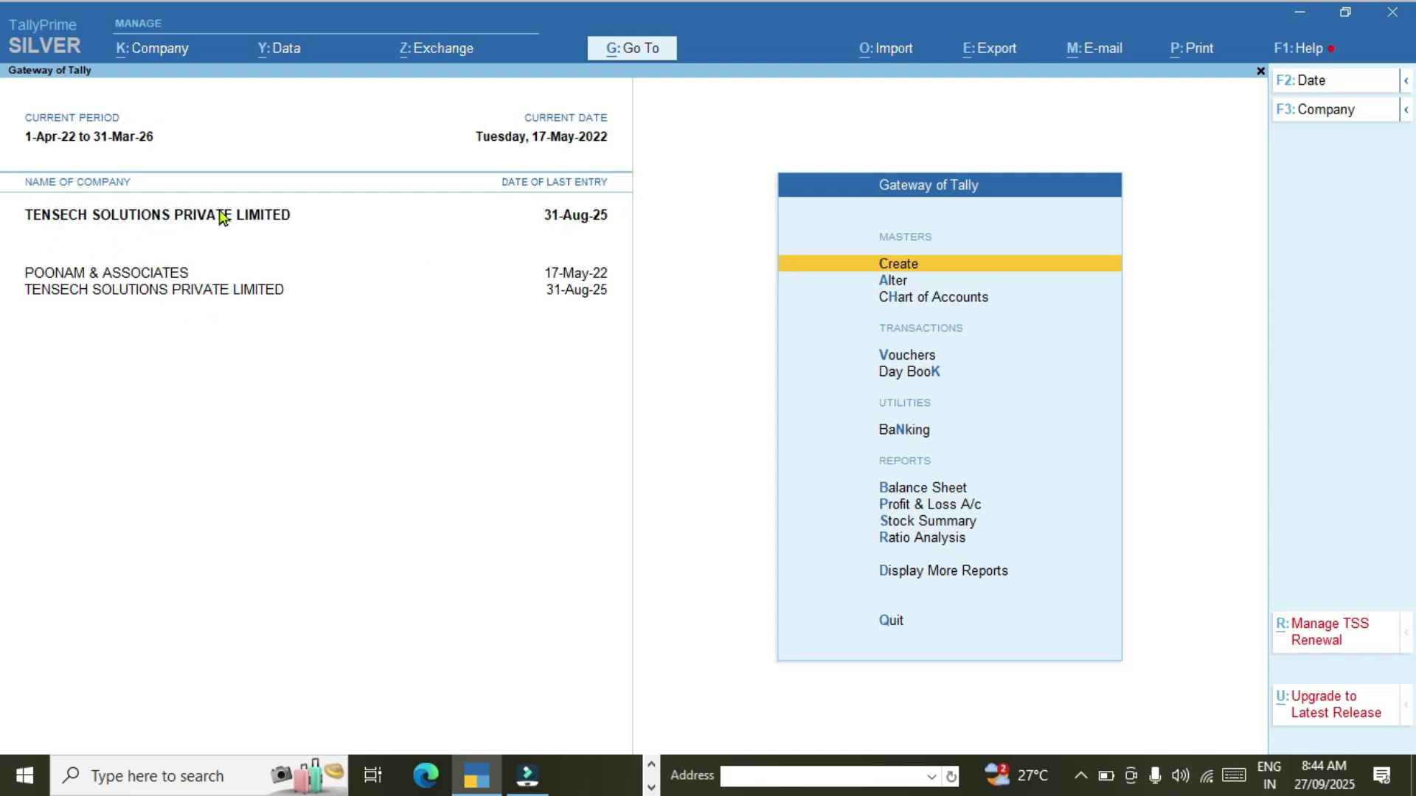
{"action": "left_click", "coordinate": [177, 58]}
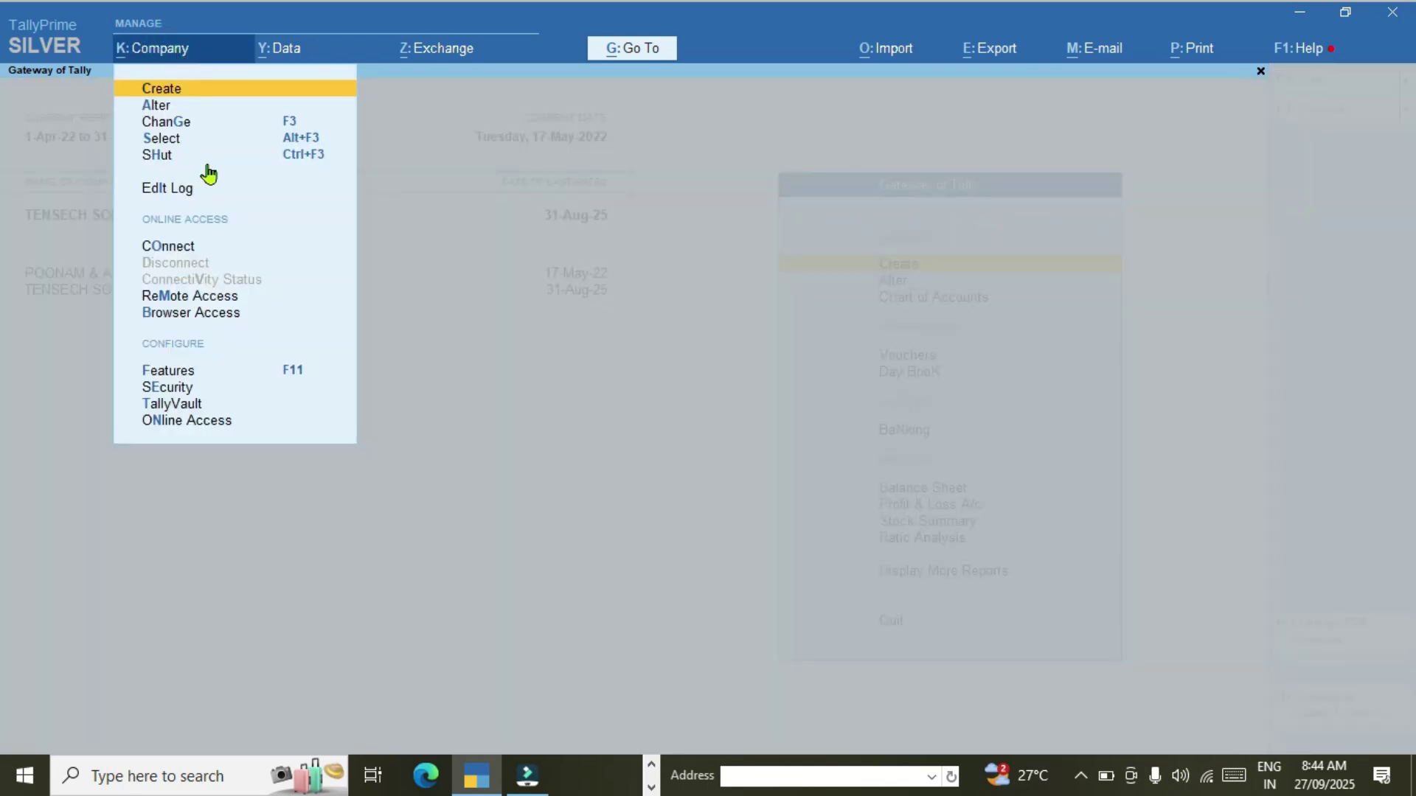
{"action": "left_click", "coordinate": [158, 155]}
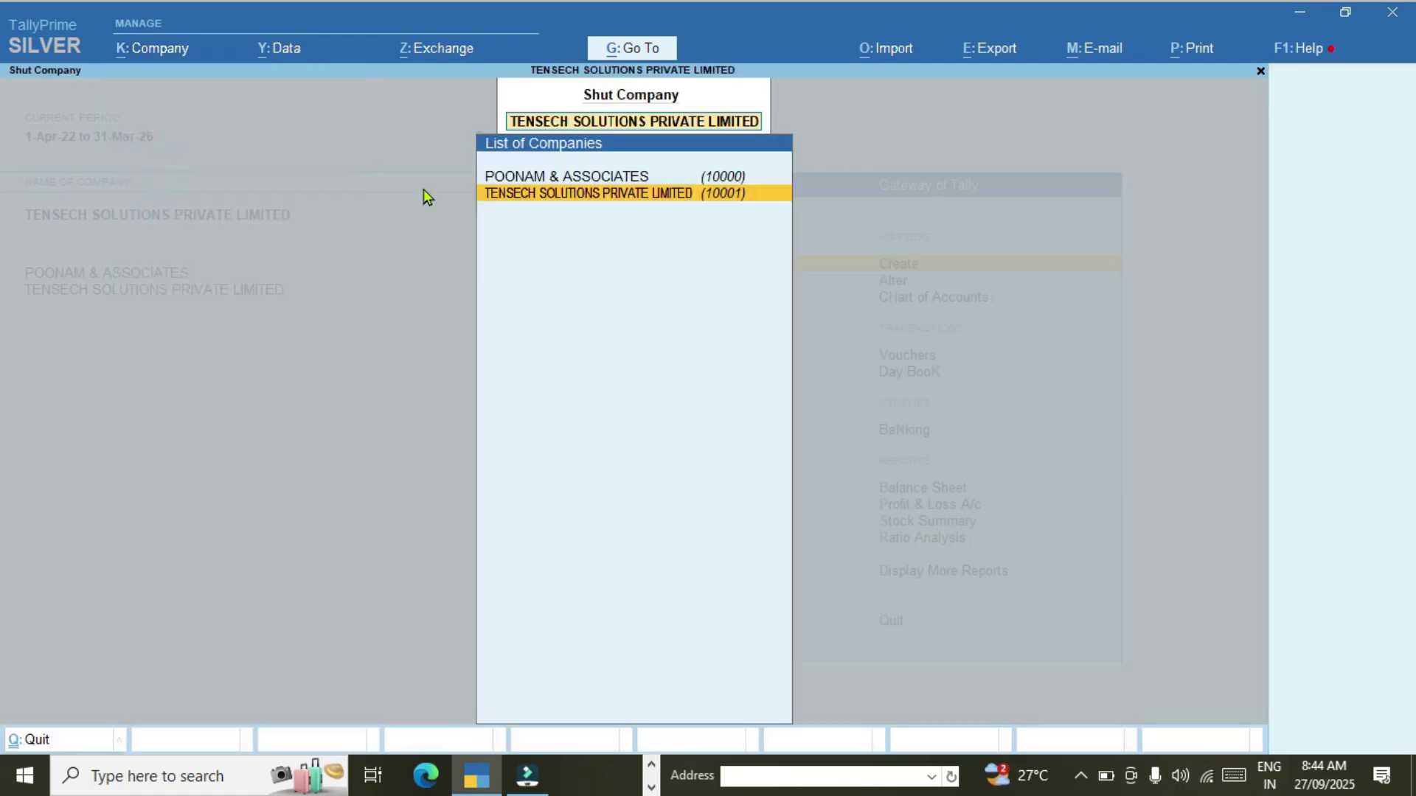
{"action": "left_click", "coordinate": [577, 196]}
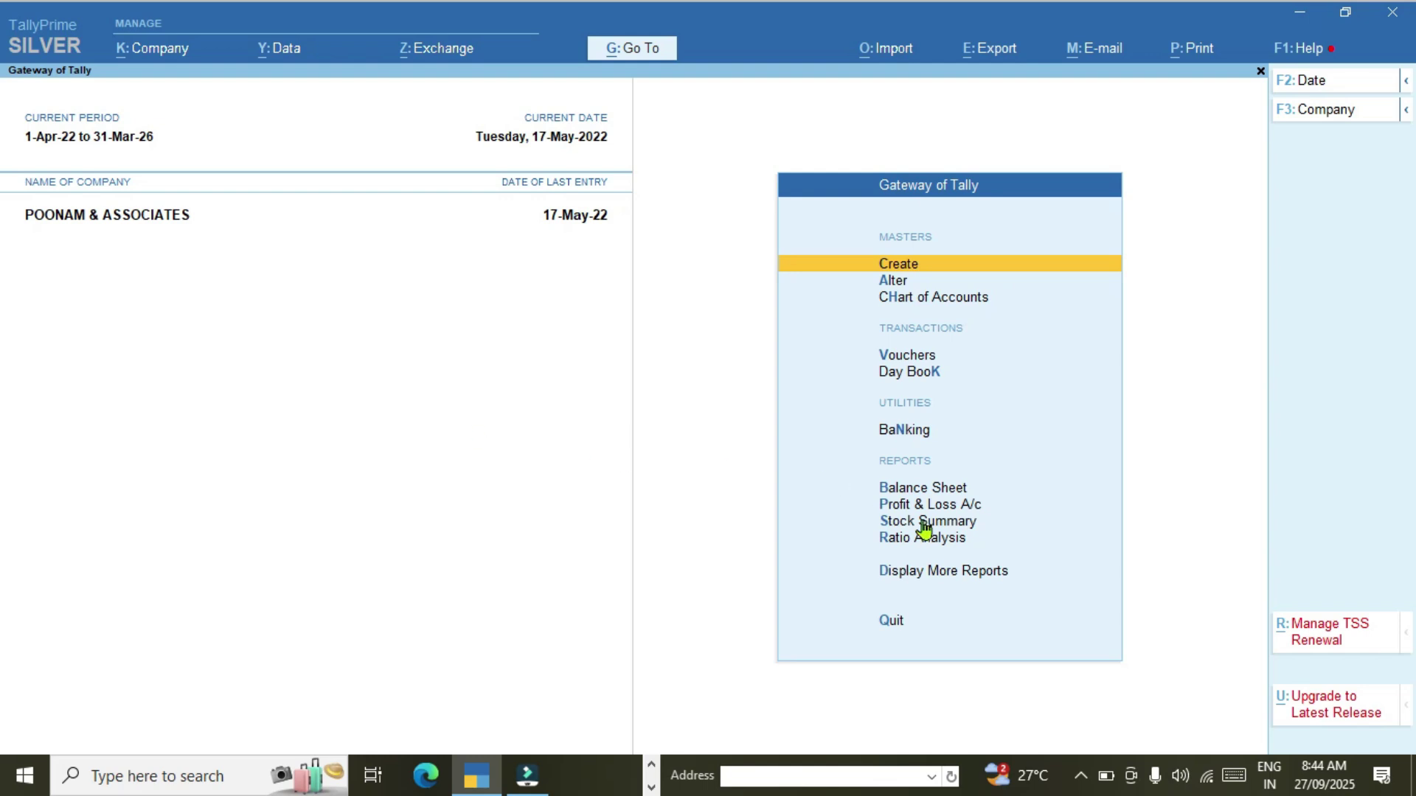
- Change the company's current period to run from 1-4-2025 to 31-3-2026
{"action": "left_click", "coordinate": [1407, 83]}
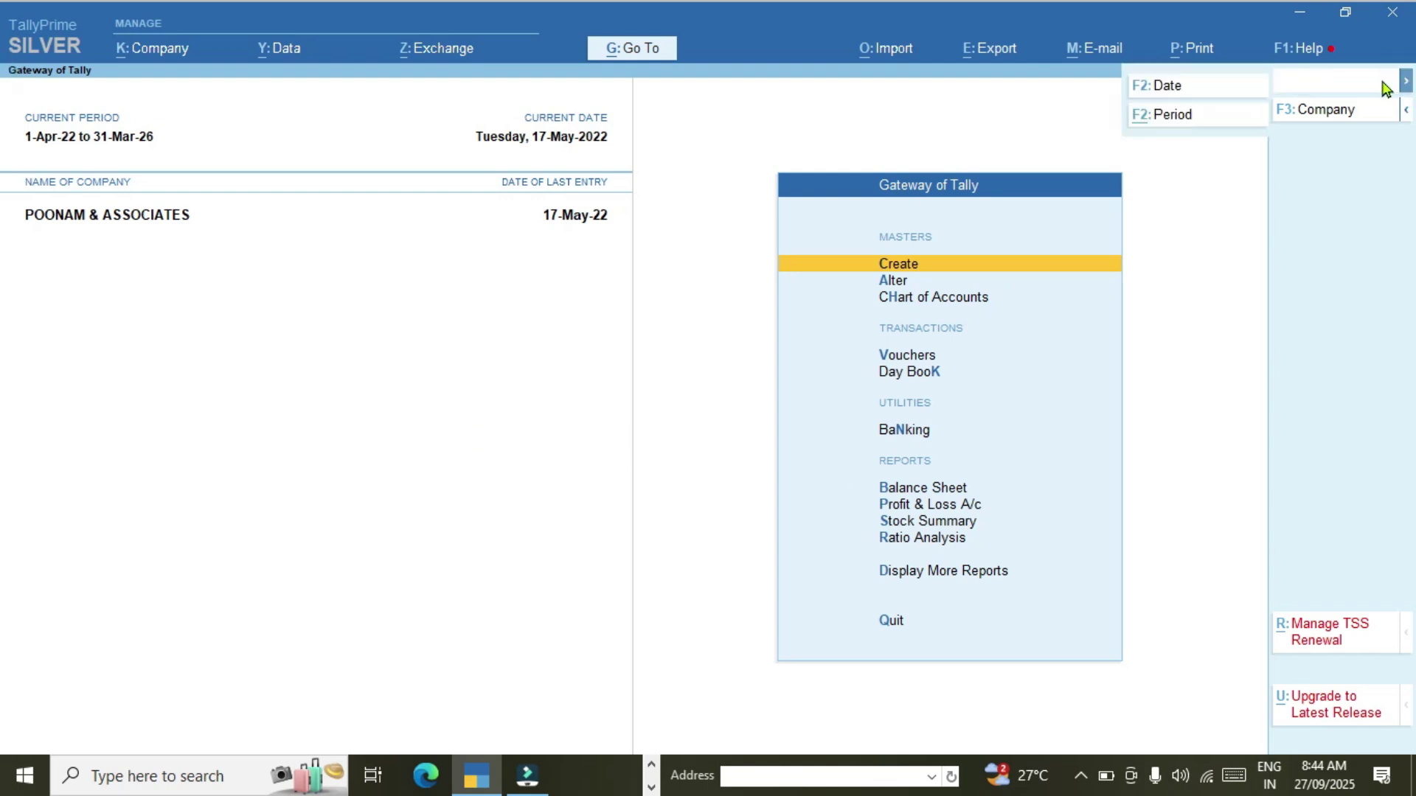
{"action": "left_click", "coordinate": [1204, 116]}
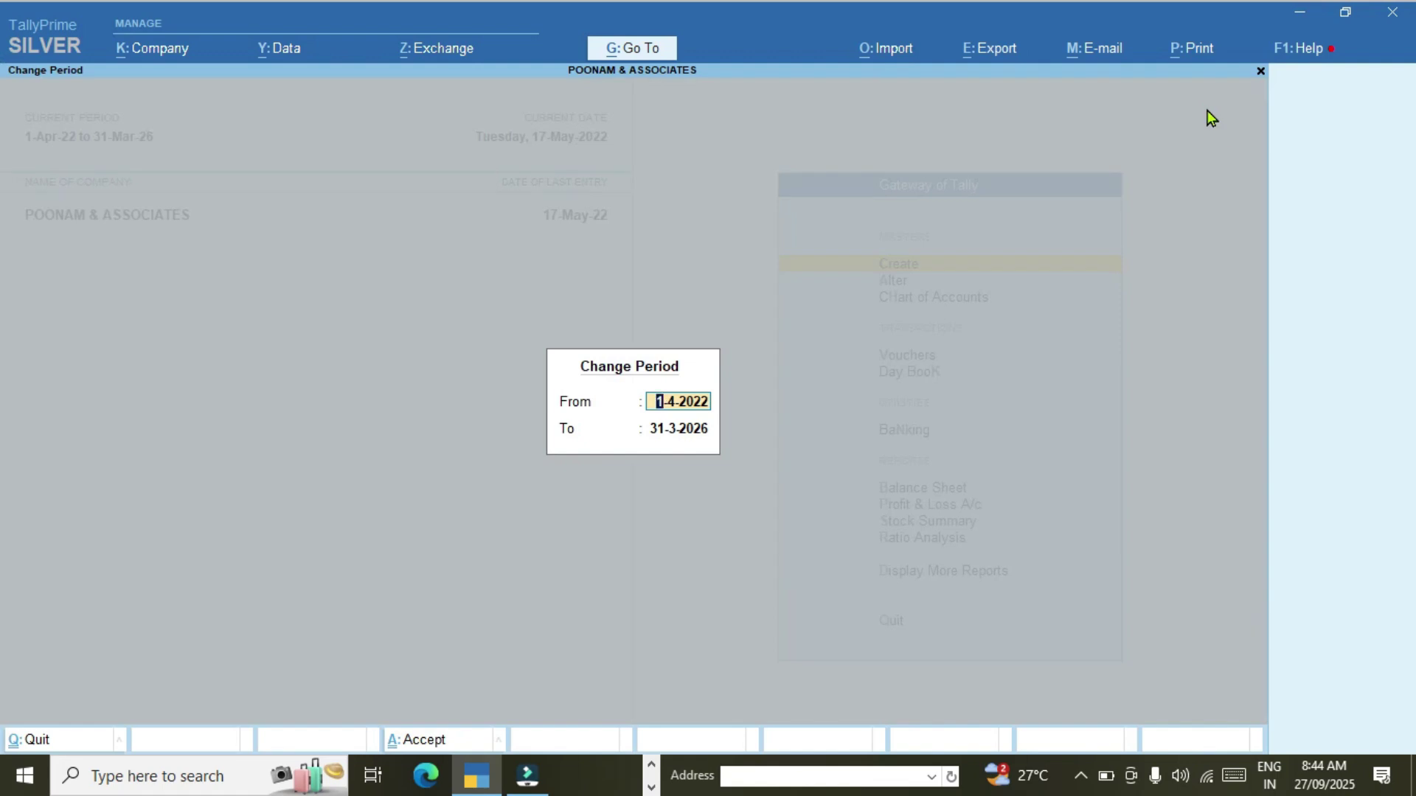
{"action": "type", "text": "1-4-2025"}
{"action": "key", "text": "Return"}
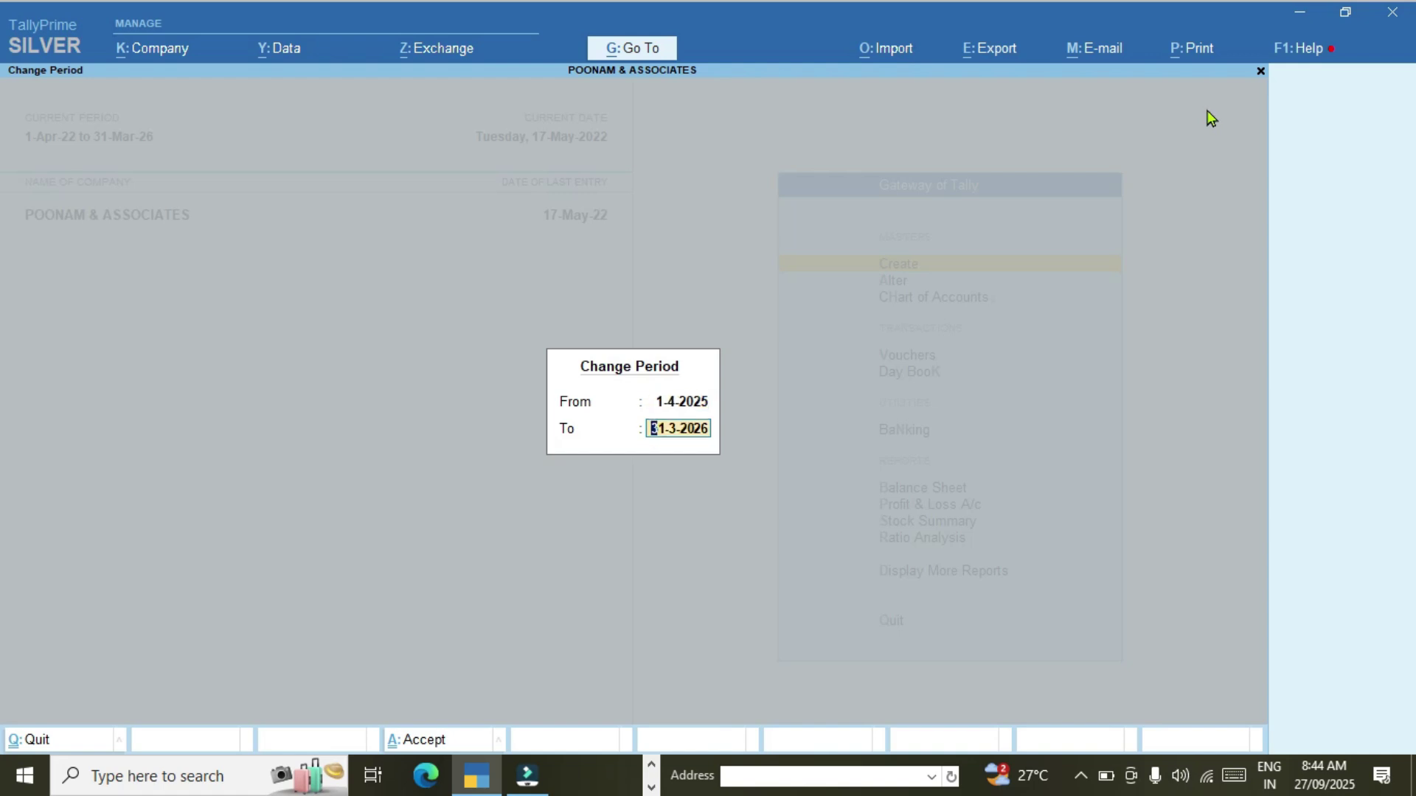
{"action": "key", "text": "Return"}
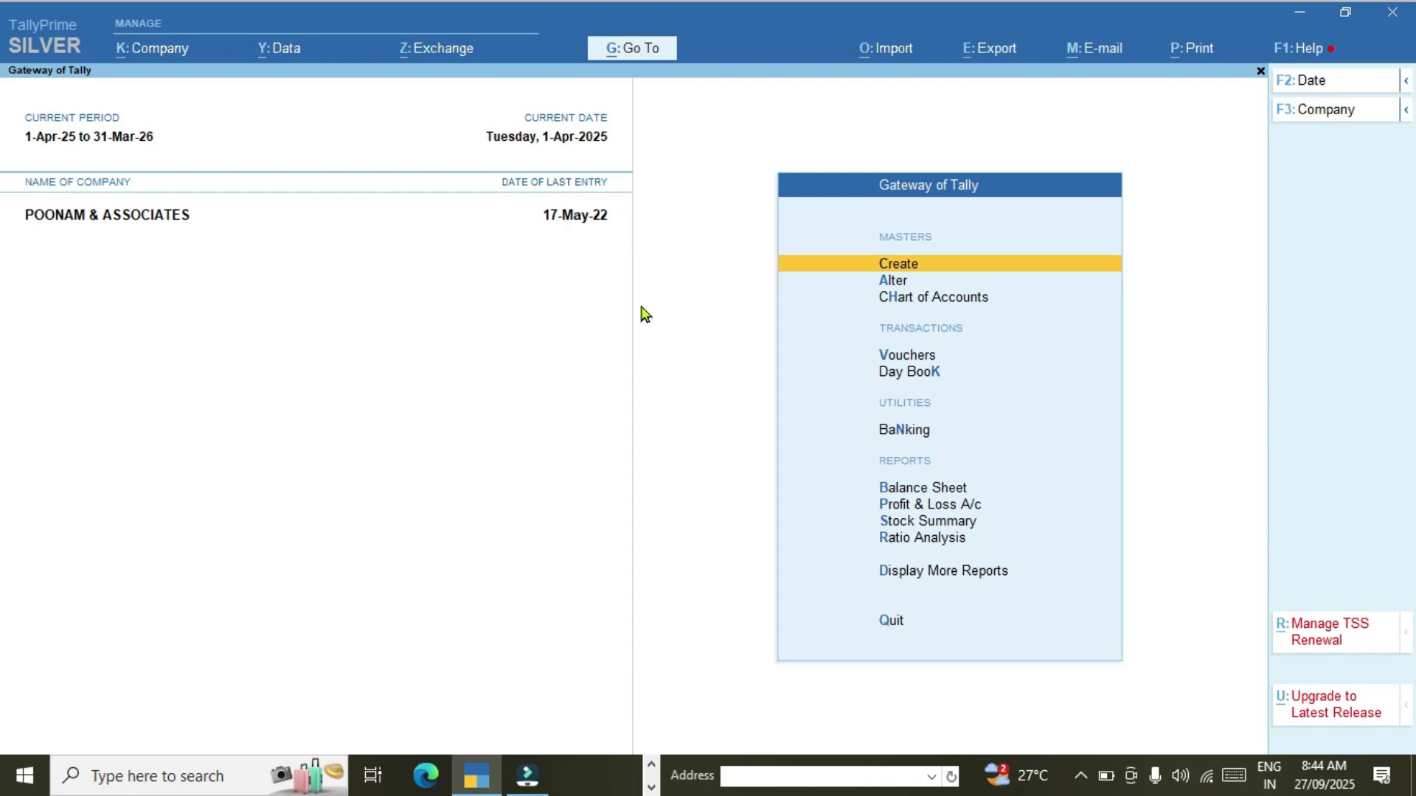
- Start a new Contra voucher and set its date to 27-9-25
{"action": "left_click", "coordinate": [923, 361]}
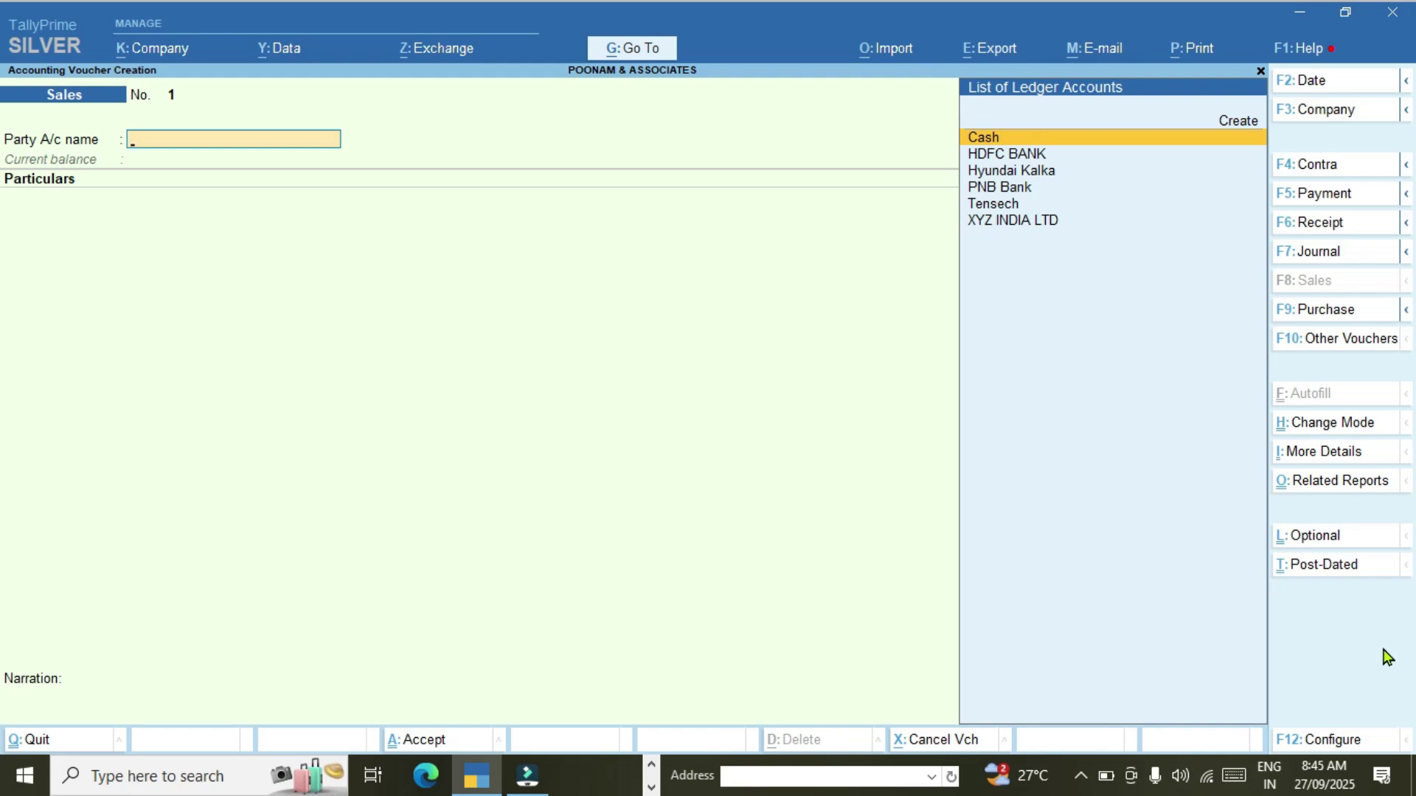
{"action": "left_click", "coordinate": [1324, 169]}
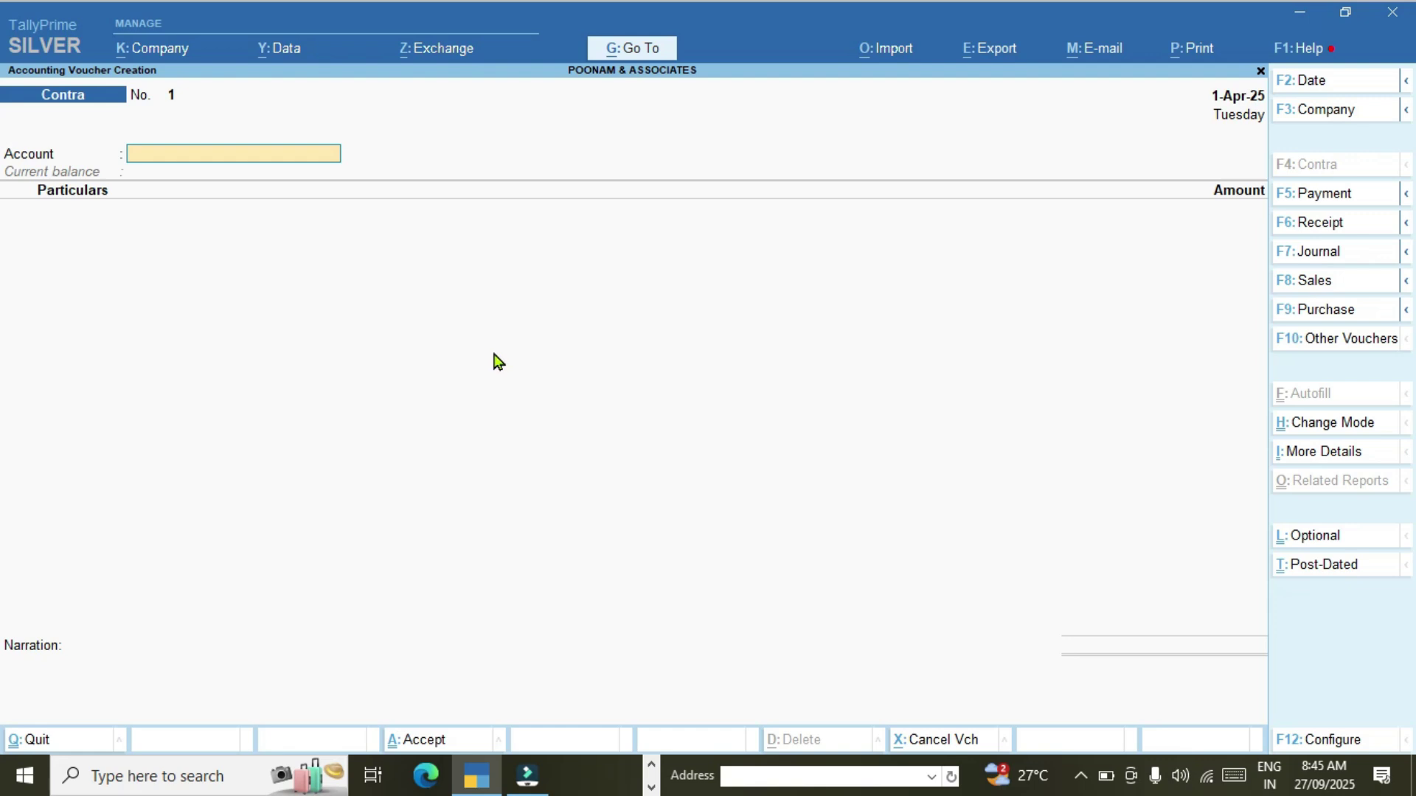
{"action": "key", "text": "XF86AudioRaiseVolume"}
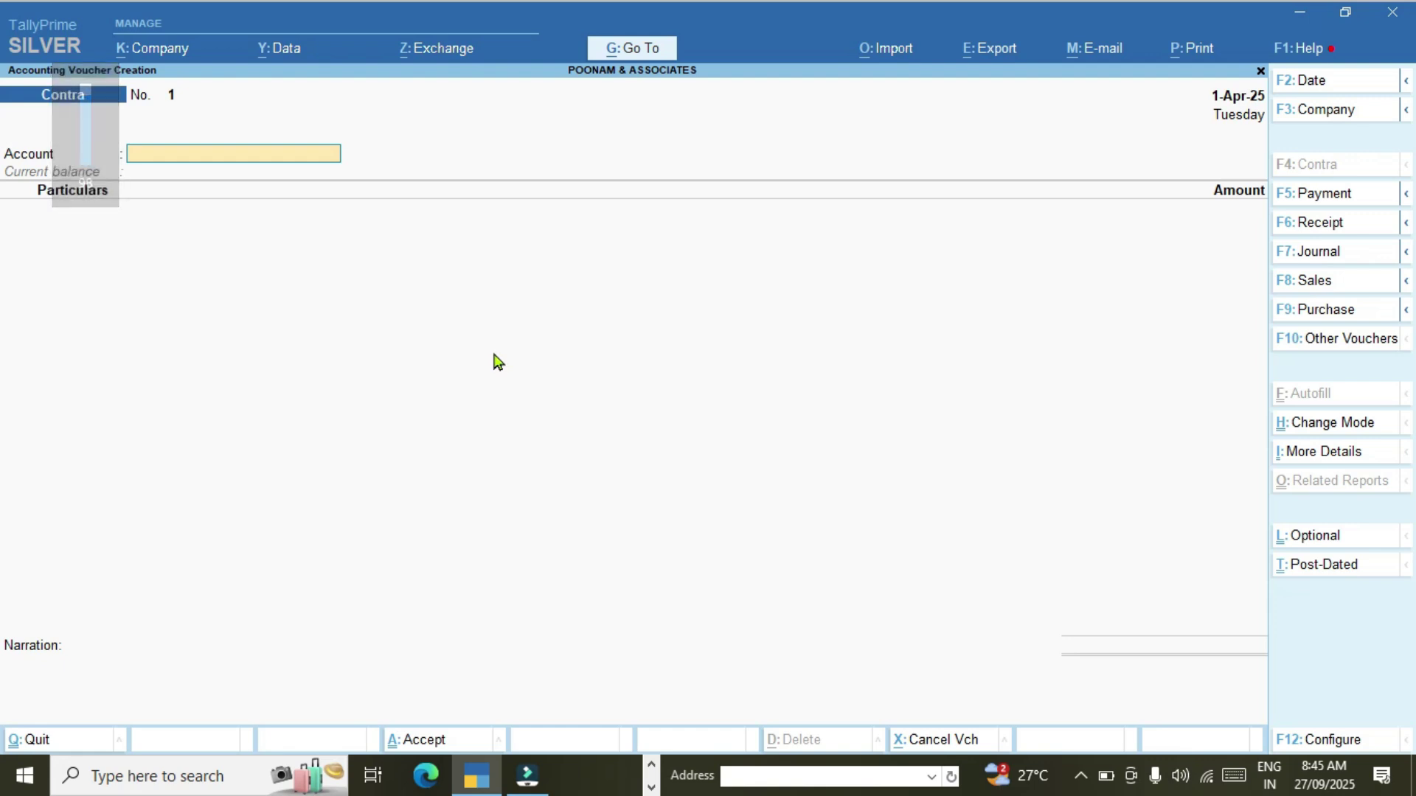
{"action": "key", "text": "F2"}
{"action": "type", "text": "7-"}
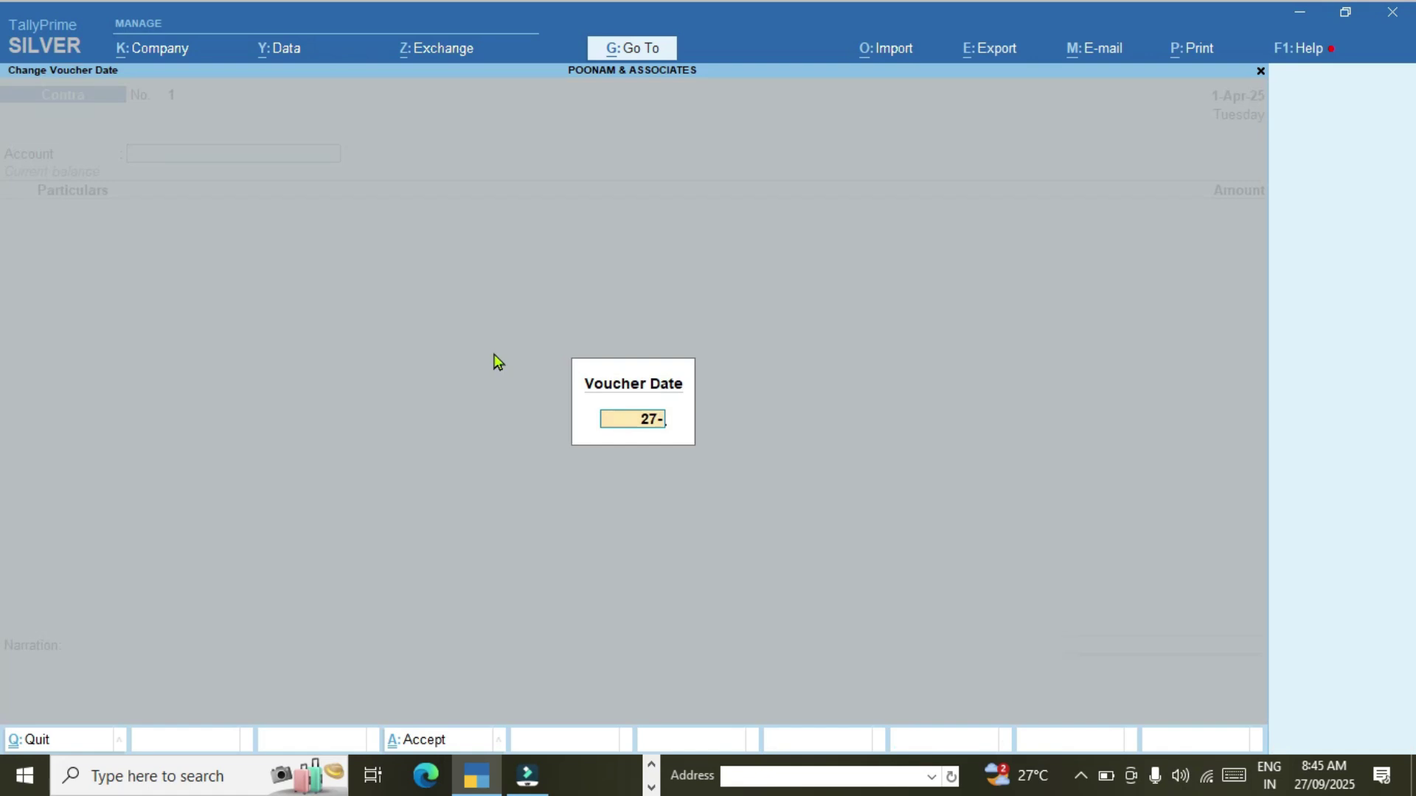
{"action": "type", "text": "9-25"}
{"action": "key", "text": "Return"}
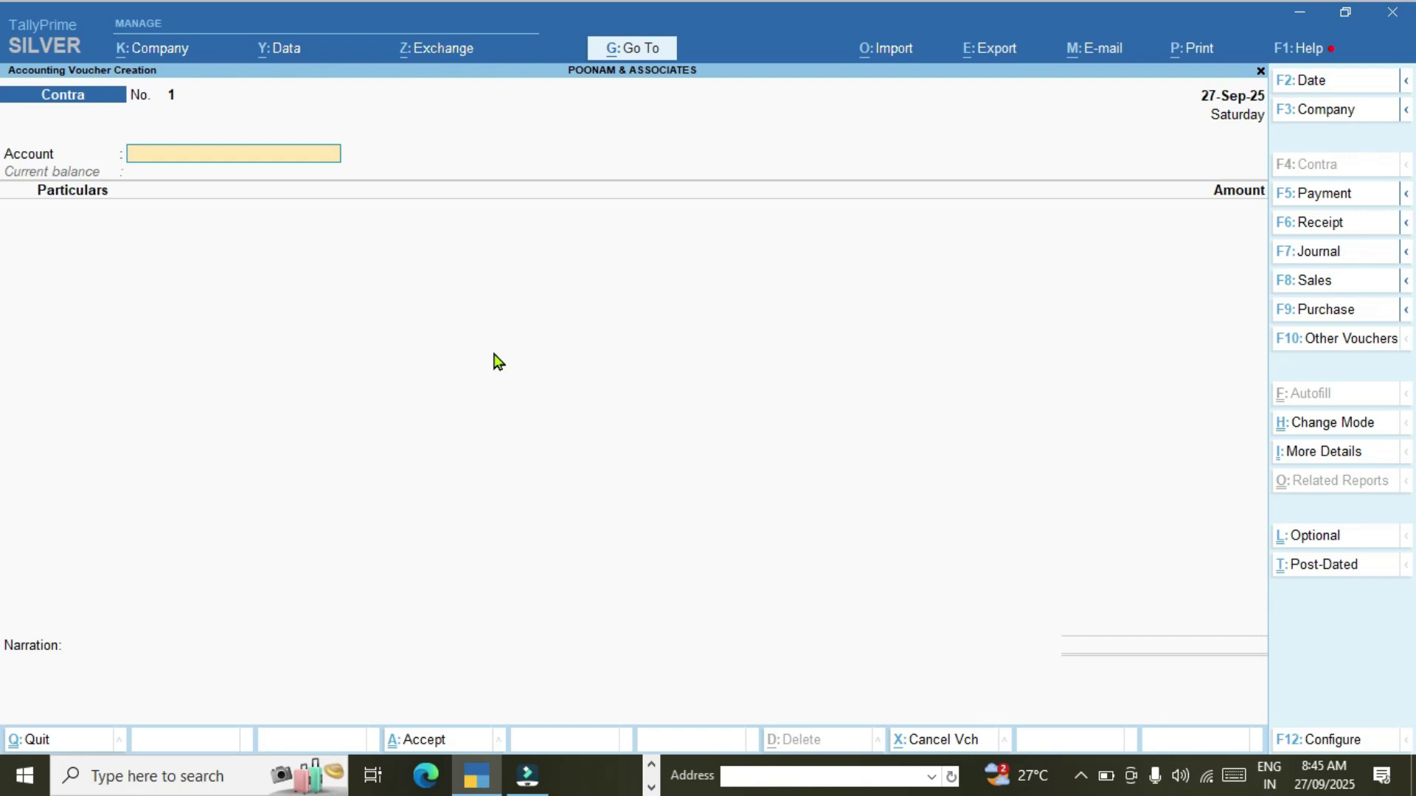
- Choose HDFC BANK as the contra voucher's account and PNB Bank as its particulars ledger
{"action": "type", "text": "BANK"}
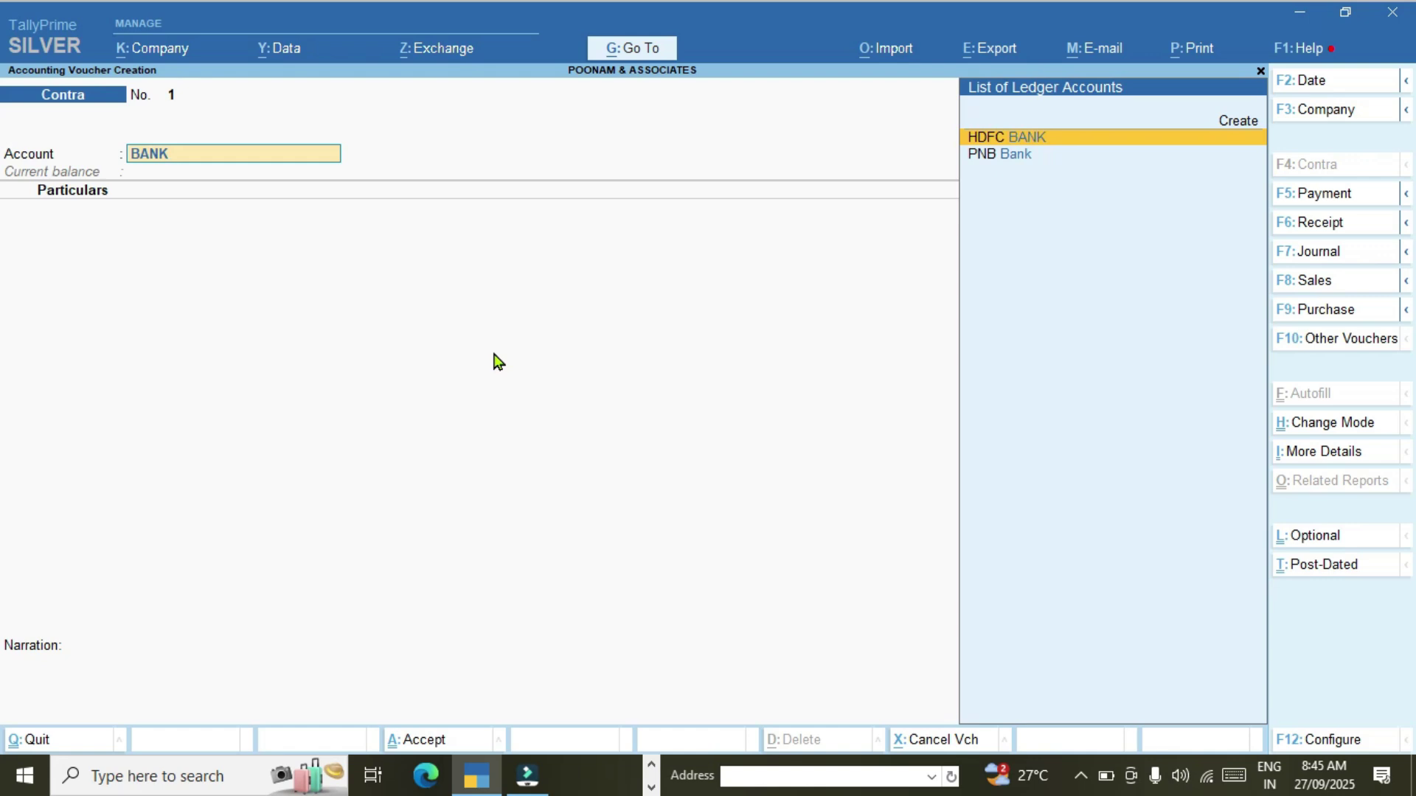
{"action": "key", "text": "Return"}
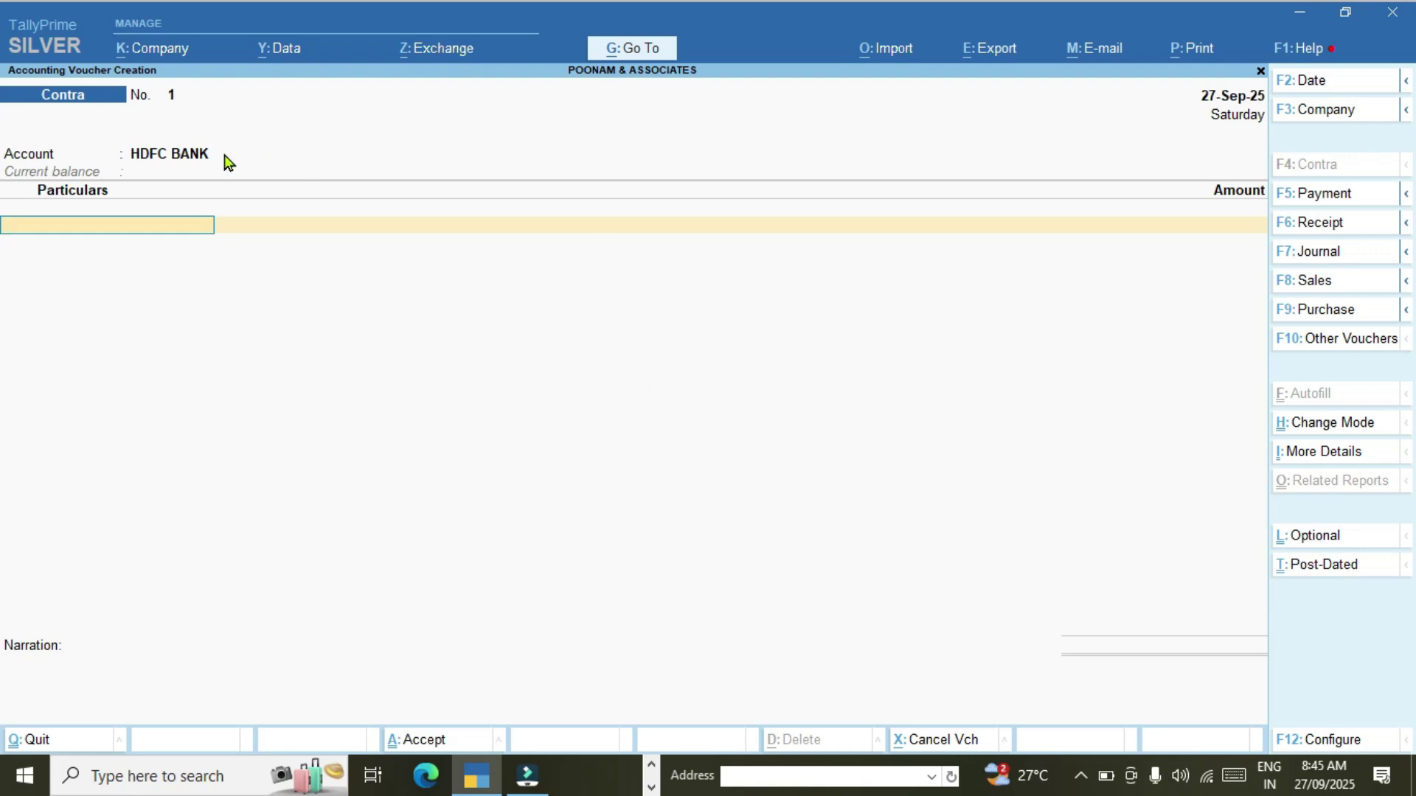
{"action": "type", "text": "BAN"}
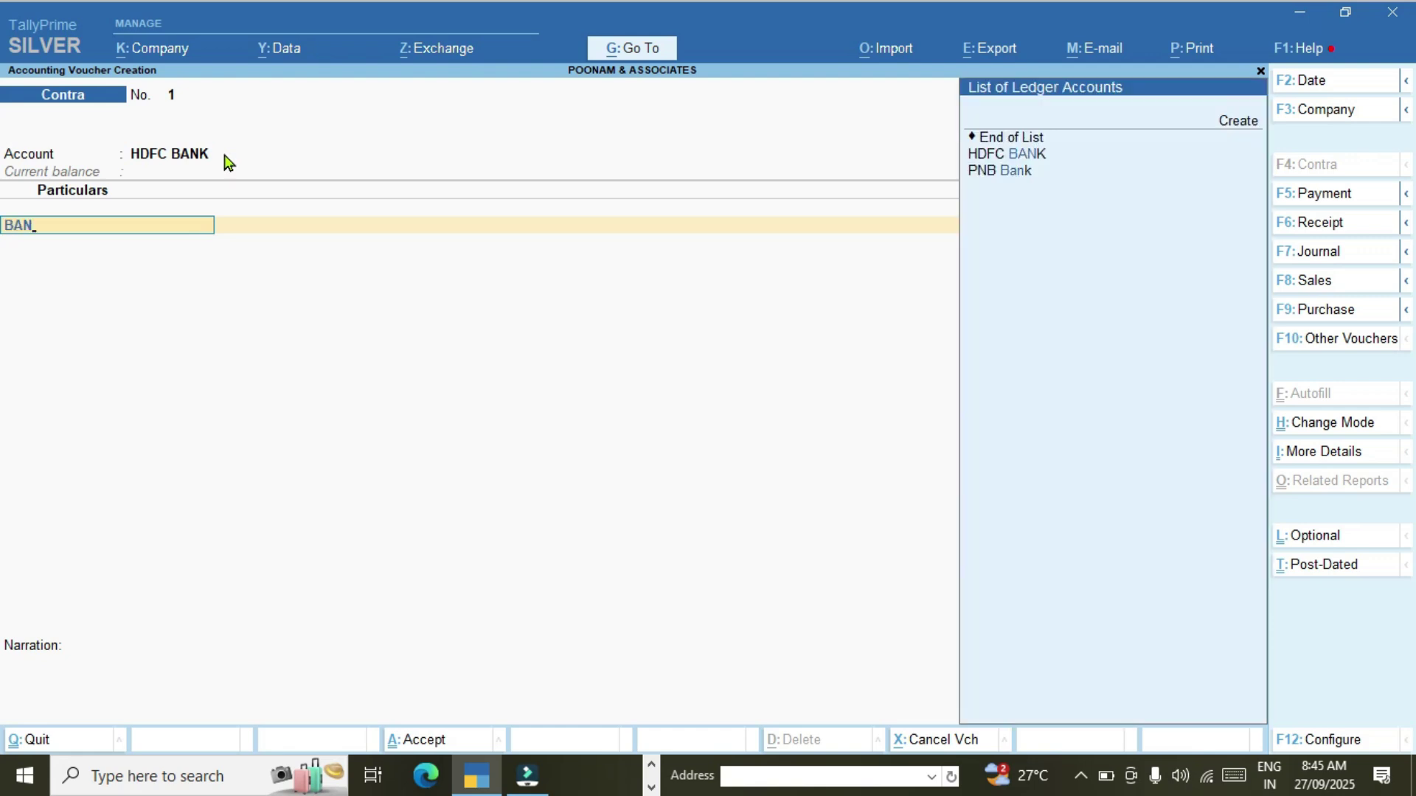
{"action": "key", "text": "Down"}
{"action": "key", "text": "Return"}
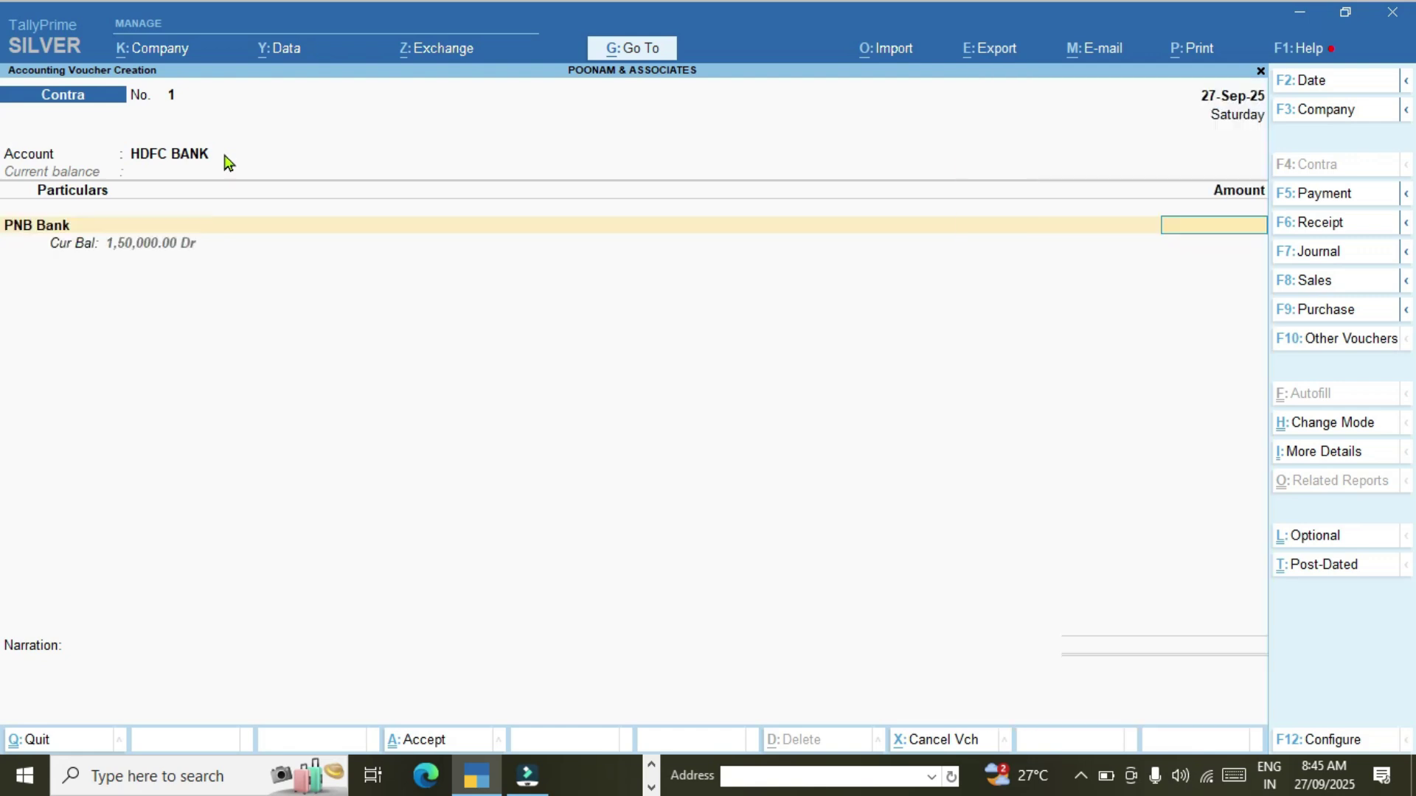
- Enter 300000 as the PNB Bank amount and allocate it as a Cheque with the cheque range Not Applicable
{"action": "type", "text": "300000"}
{"action": "left_click", "coordinate": [150, 158]}
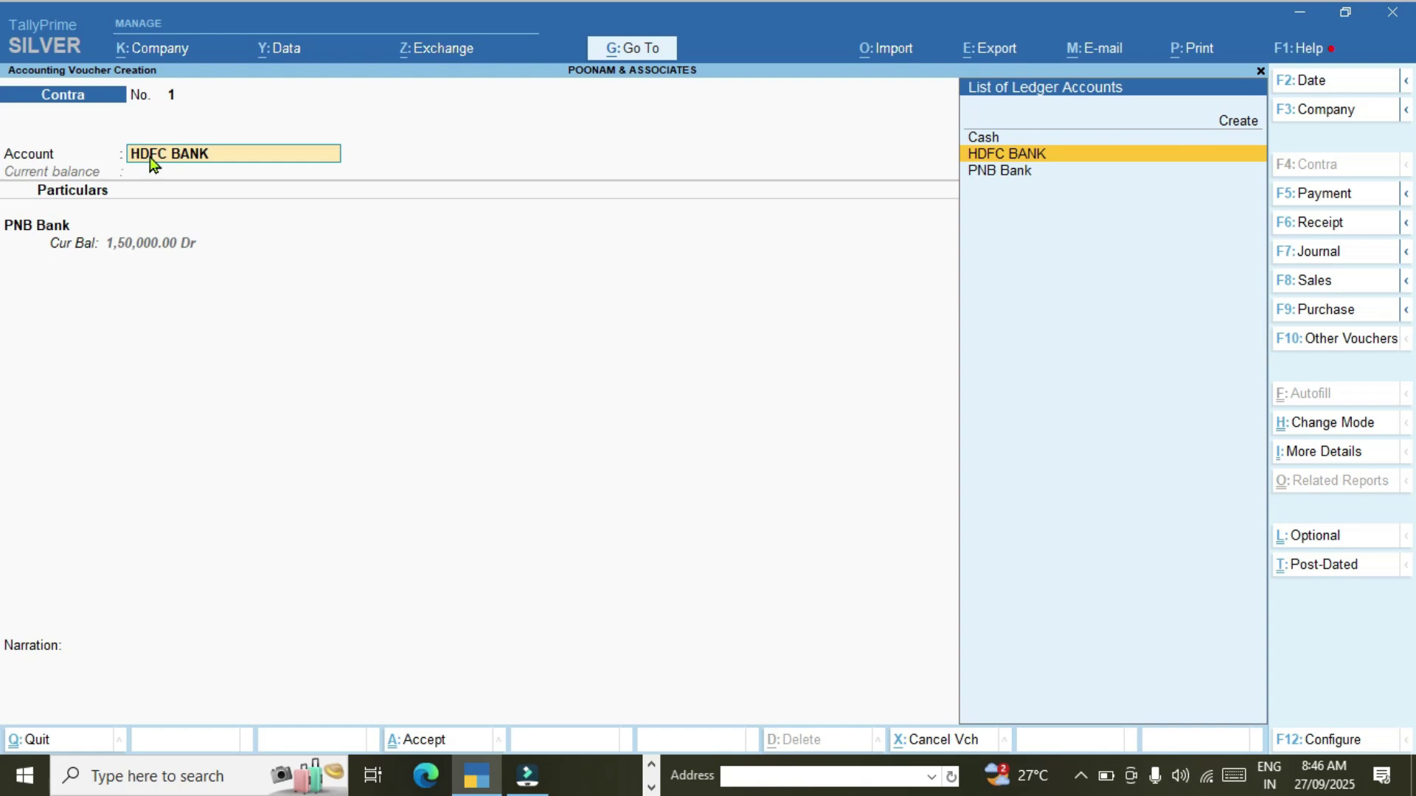
{"action": "key", "text": "Return"}
{"action": "key", "text": "Return"}
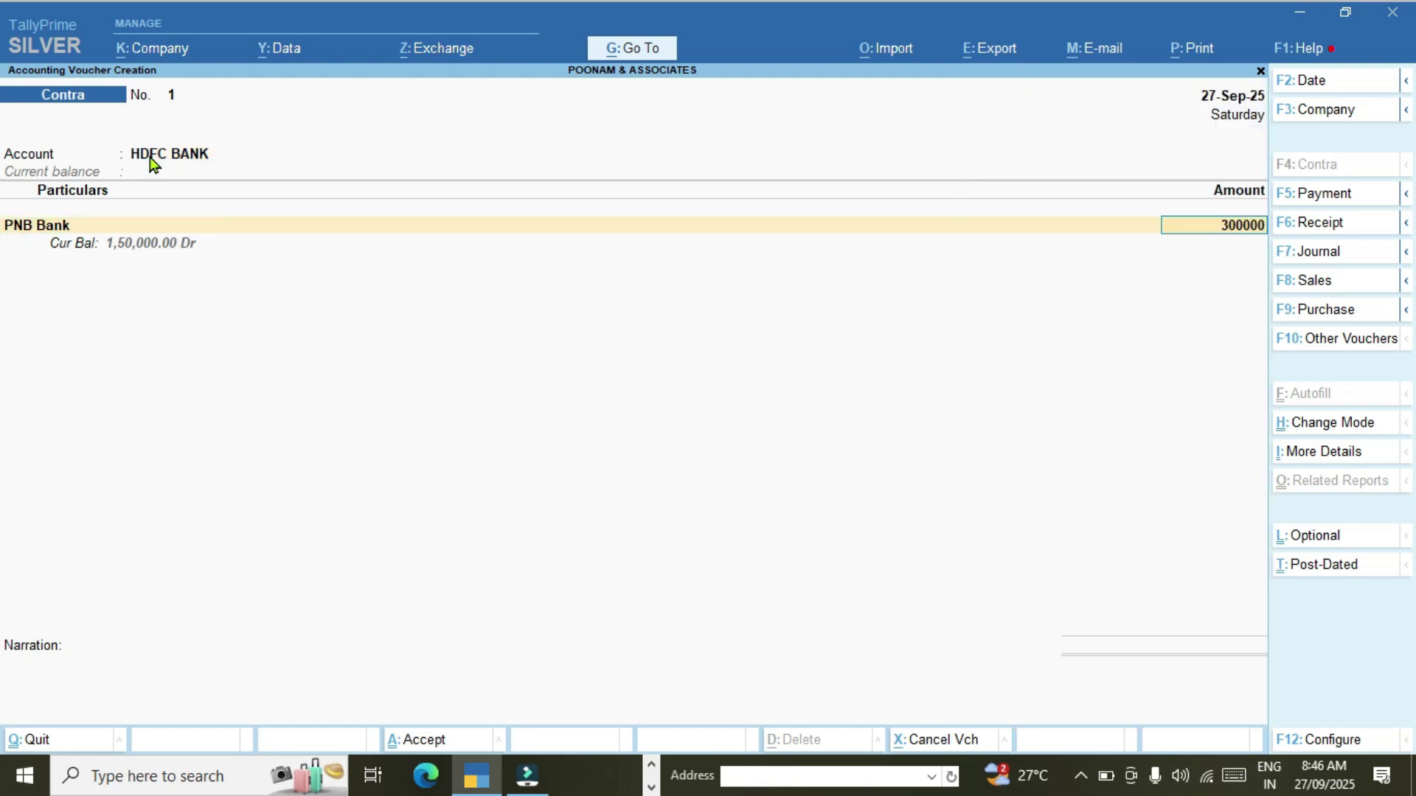
{"action": "key", "text": "Return"}
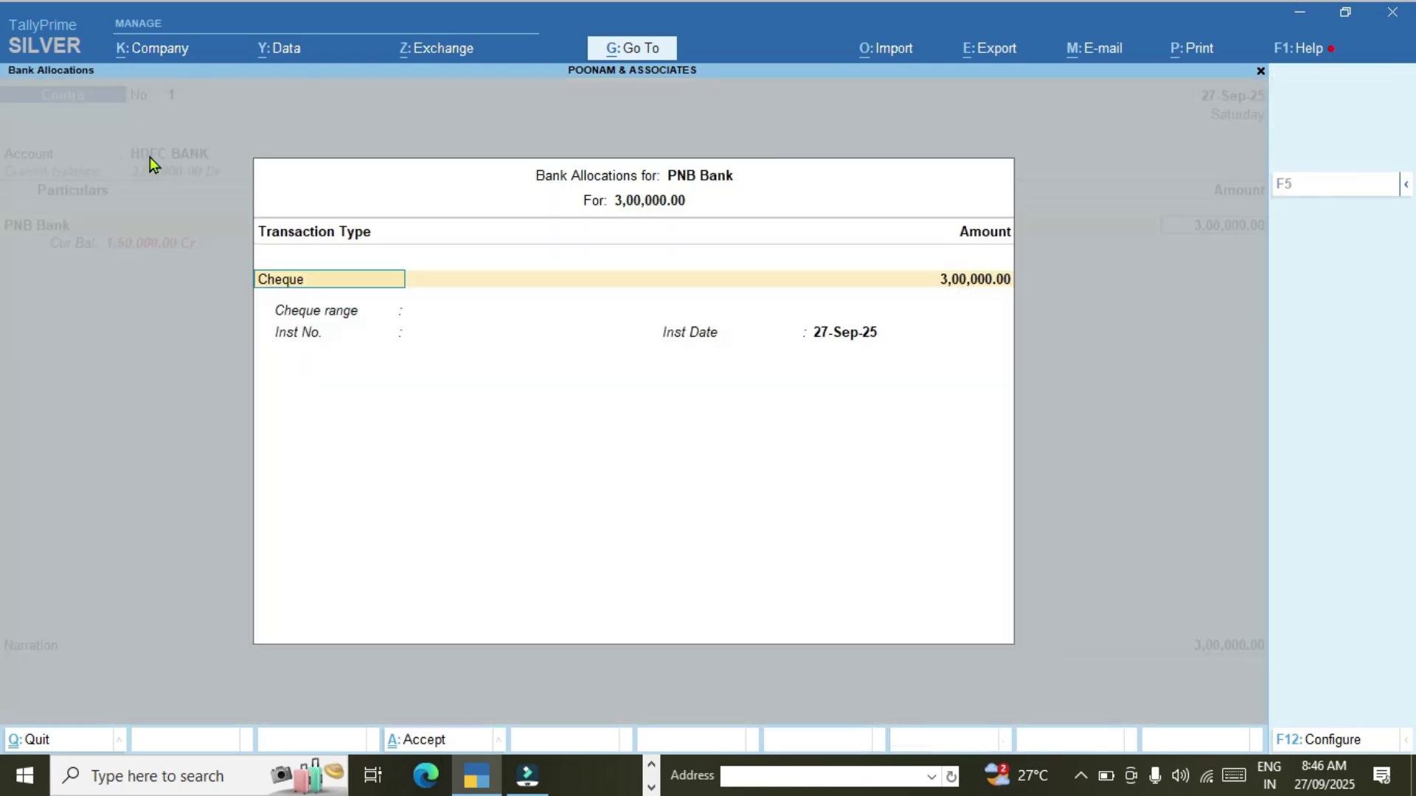
{"action": "key", "text": "Return"}
{"action": "key", "text": "Return"}
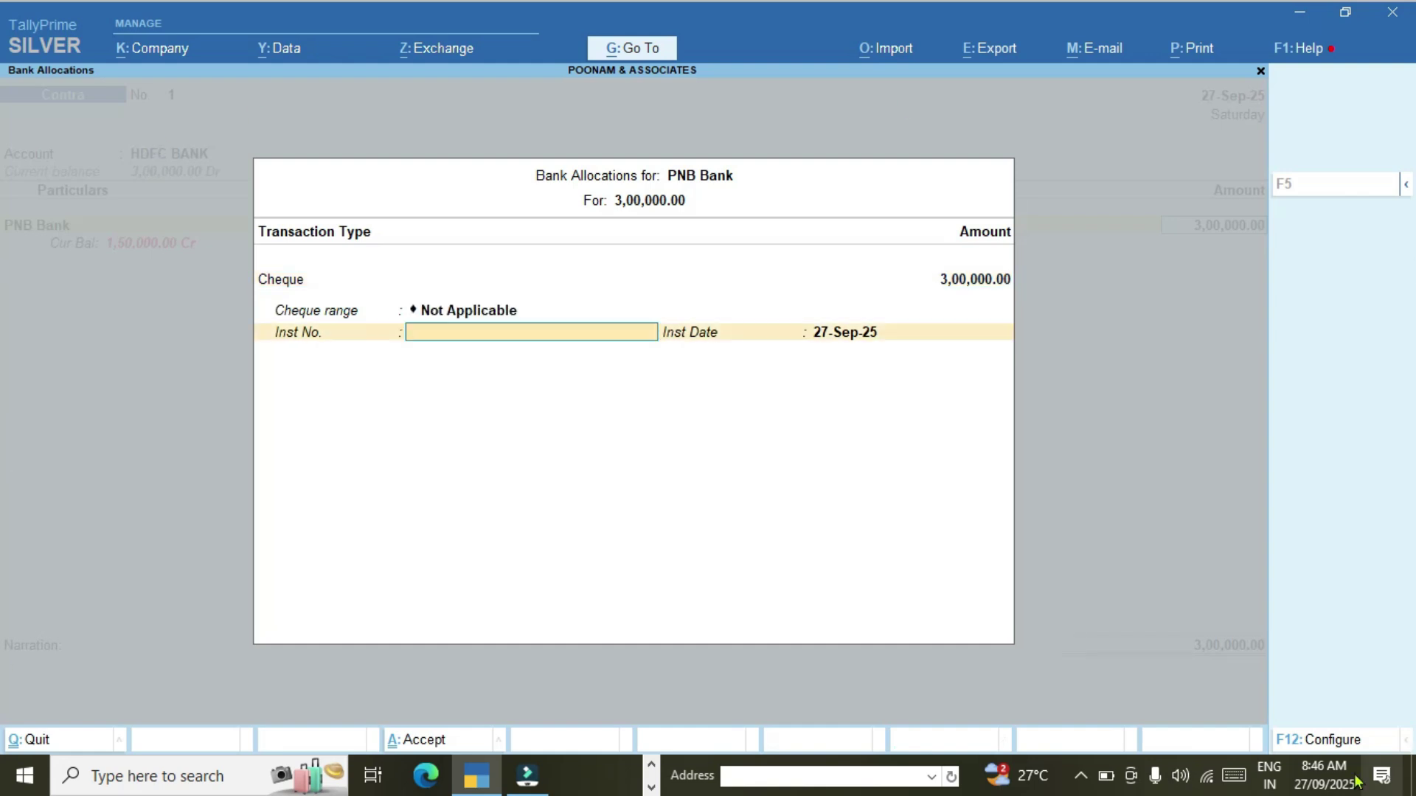
- Configure the bank allocation details to show Remarks, keeping the other display options as they are
{"action": "left_click", "coordinate": [1326, 743]}
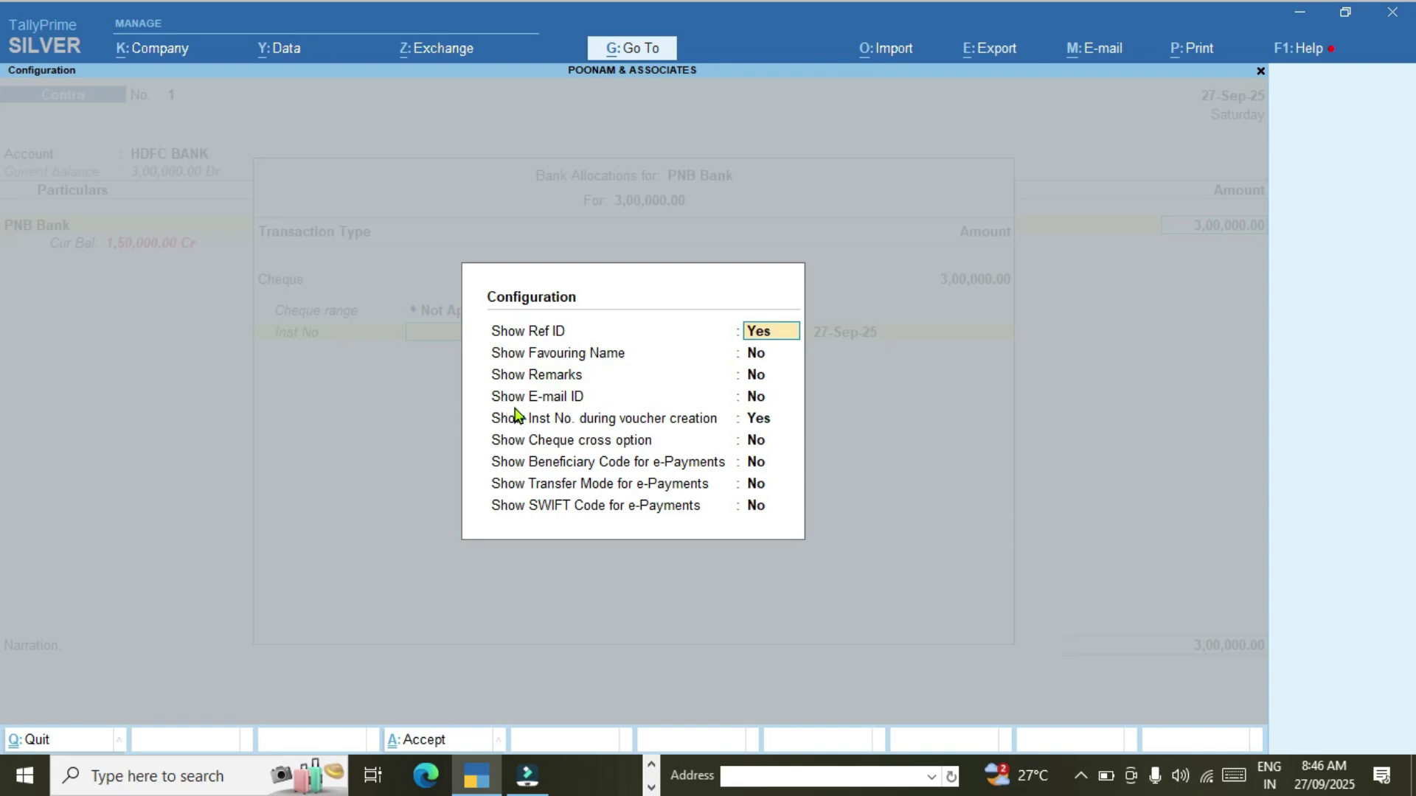
{"action": "key", "text": "Down"}
{"action": "key", "text": "Down"}
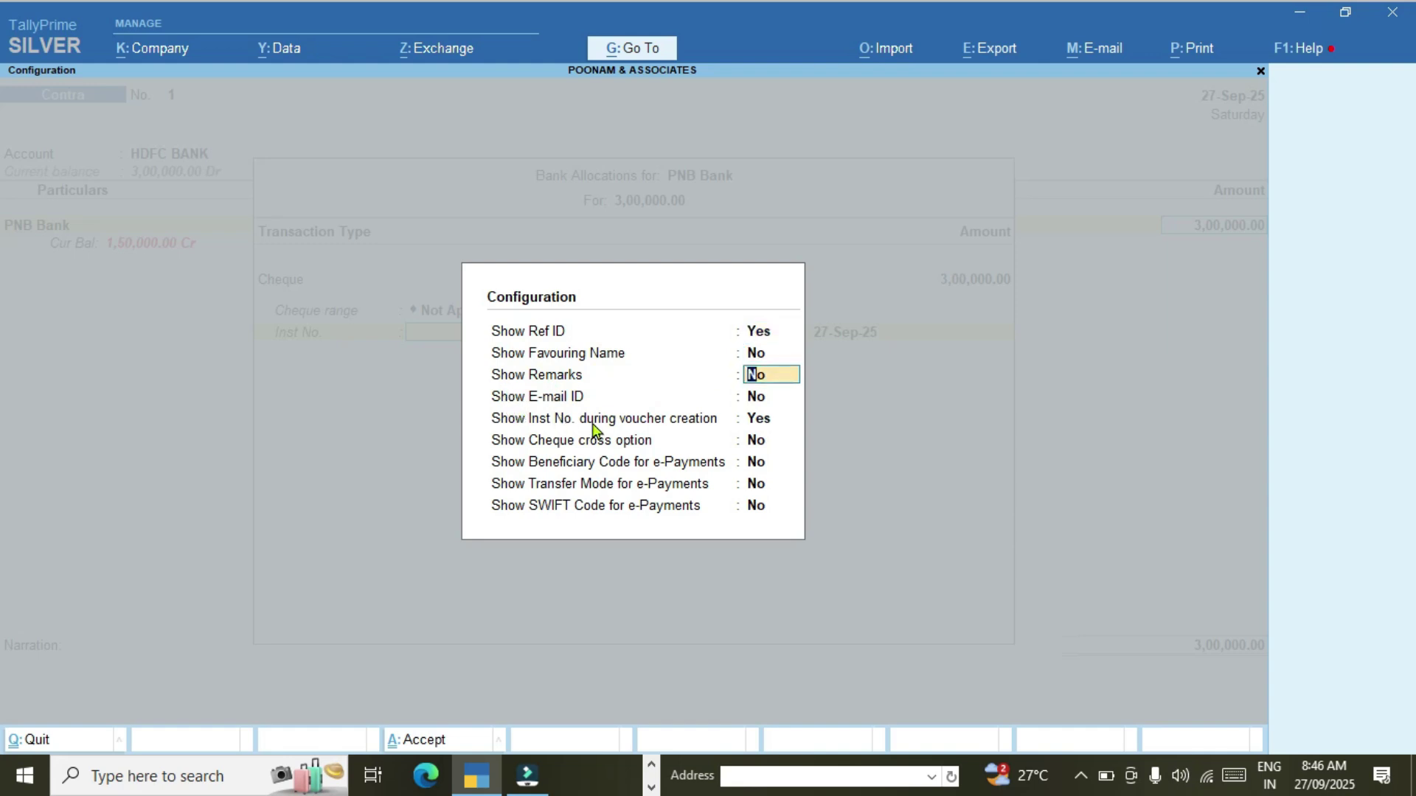
{"action": "key", "text": "y"}
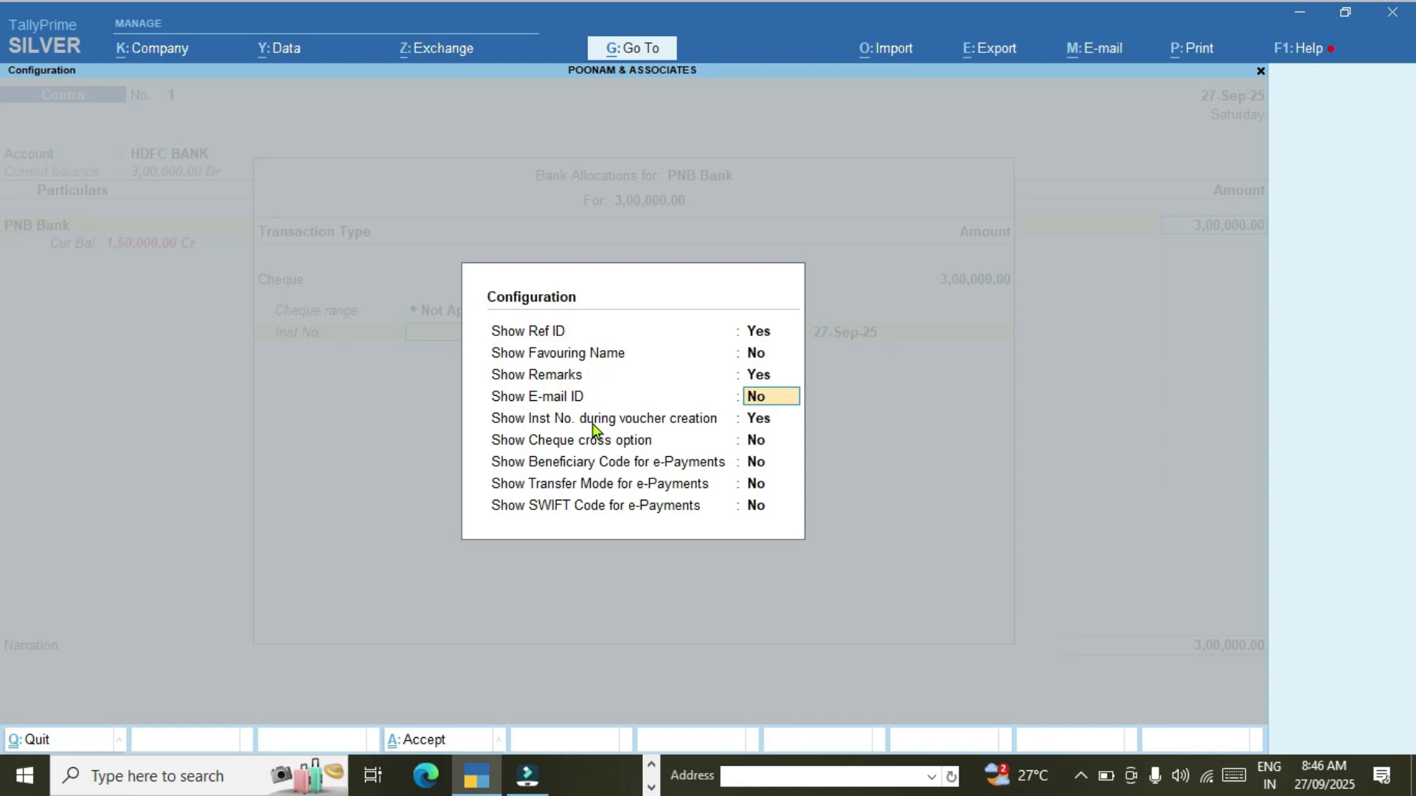
{"action": "key", "text": "Down"}
{"action": "key", "text": "Down"}
{"action": "key", "text": "Down"}
{"action": "key", "text": "Down"}
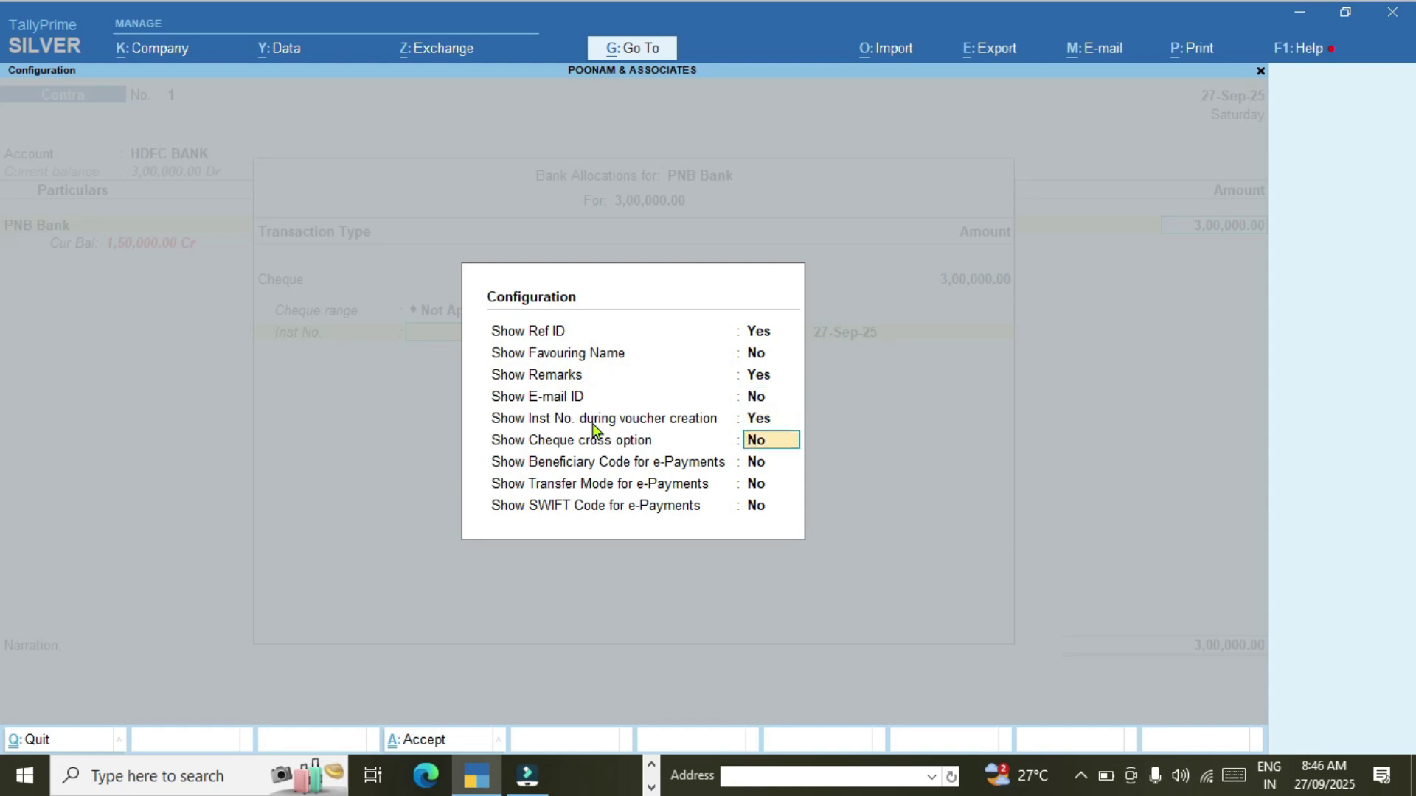
{"action": "key", "text": "Down"}
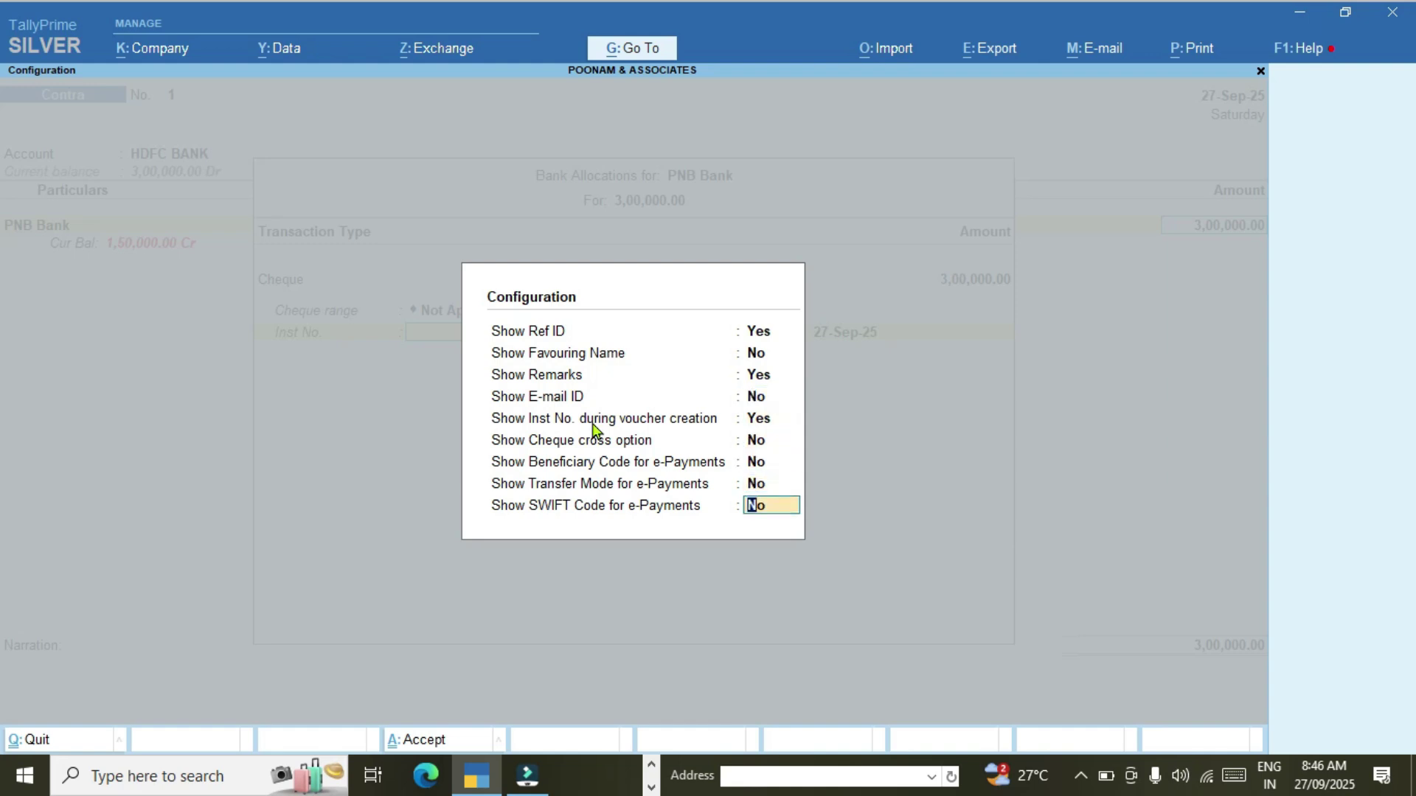
{"action": "key", "text": "Return"}
{"action": "key", "text": "Return"}
{"action": "key", "text": "Return"}
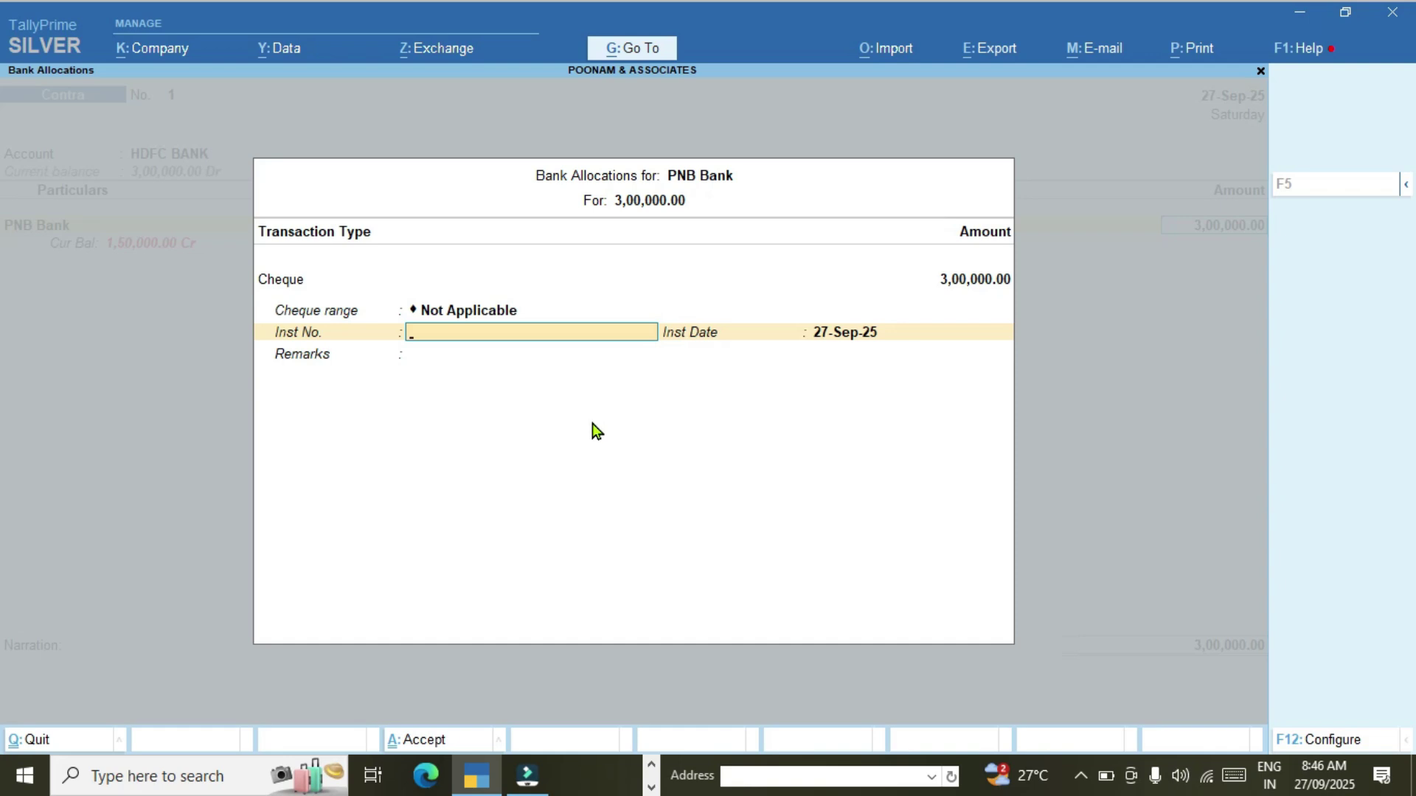
- Leave PNB Bank's instrument number blank and enter the remark "TRANAFER BALANCE FROM PNB TO HDFC FOR SALARY PAYMENT" in its bank allocation
{"action": "key", "text": "Return"}
{"action": "key", "text": "Return"}
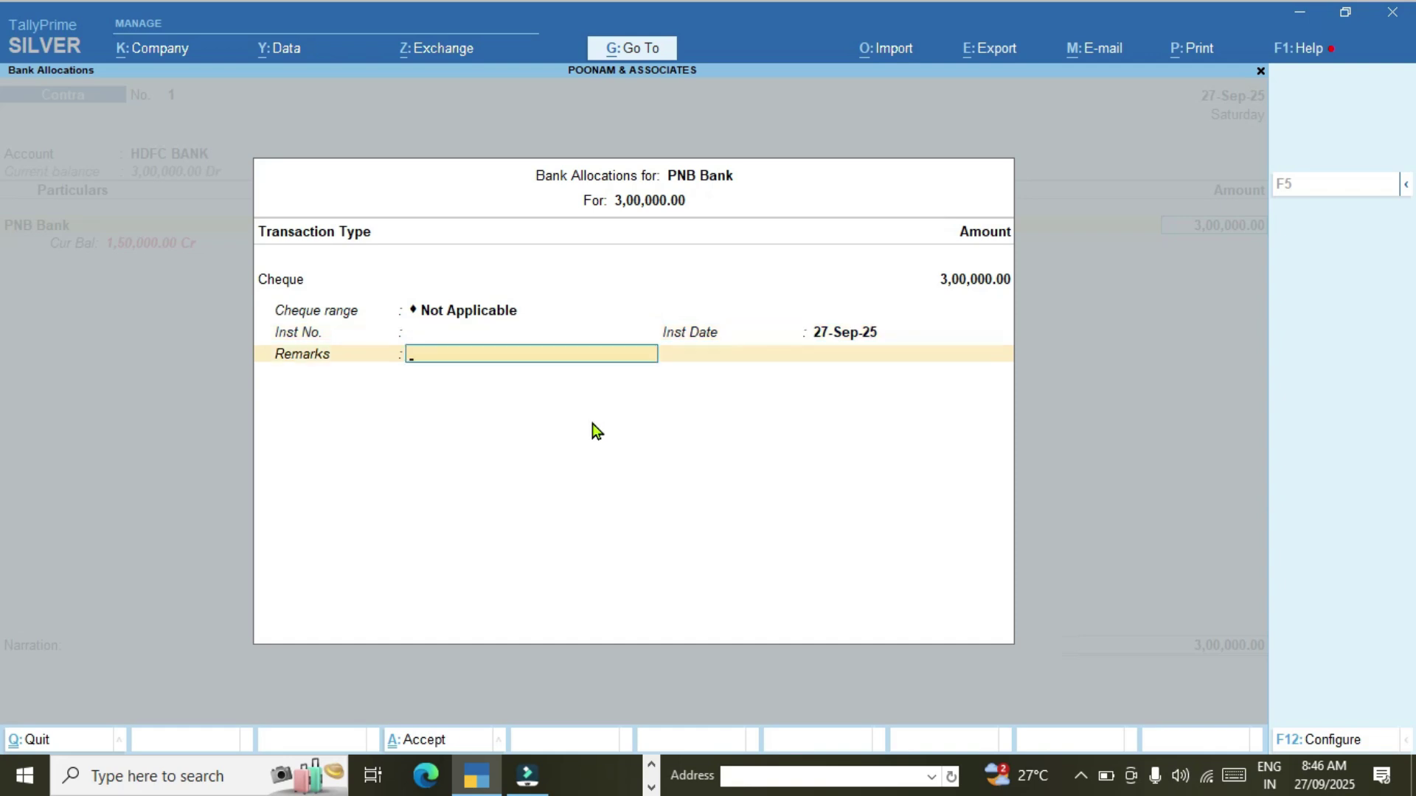
{"action": "type", "text": "TRANAFER BALANCE FROM"}
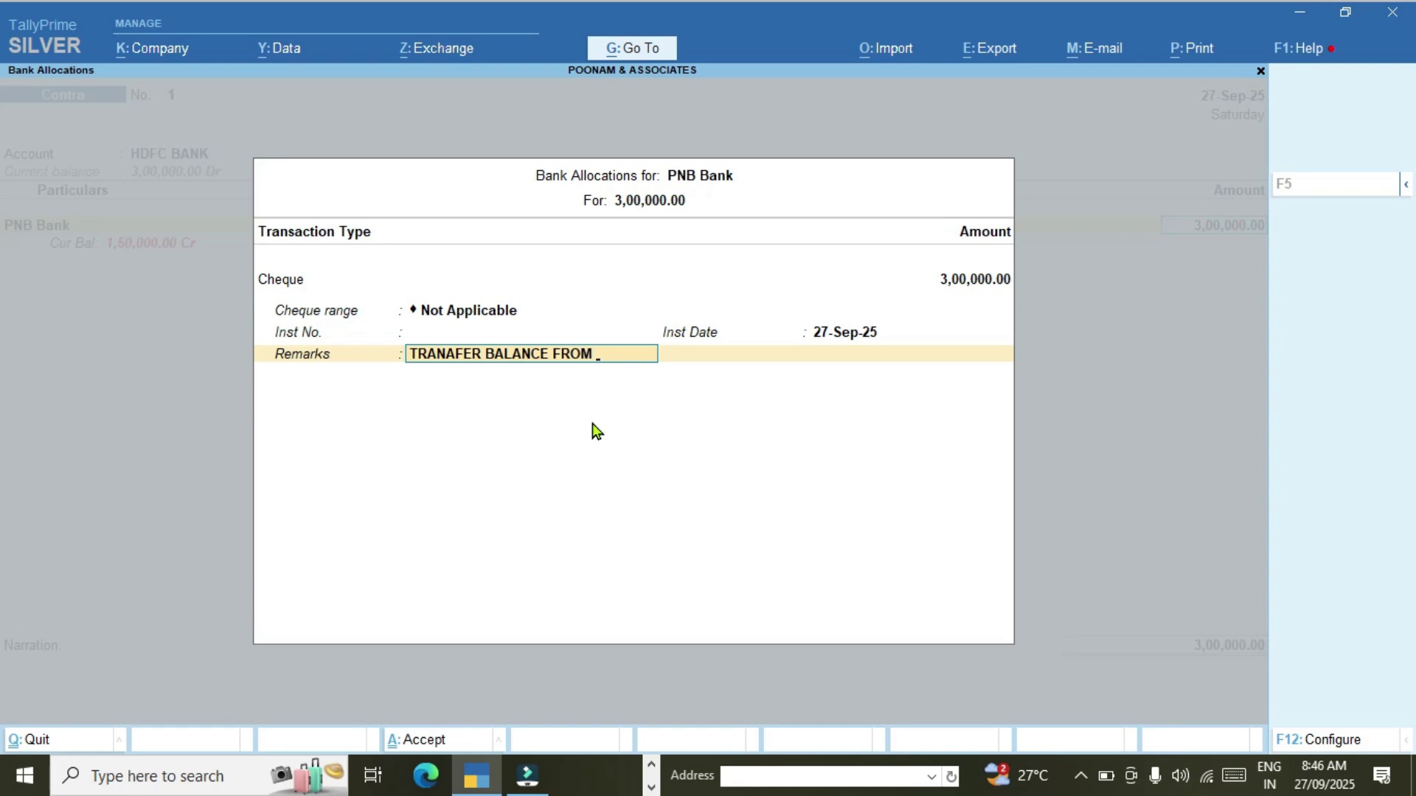
{"action": "type", "text": " PNB TO HDFC"}
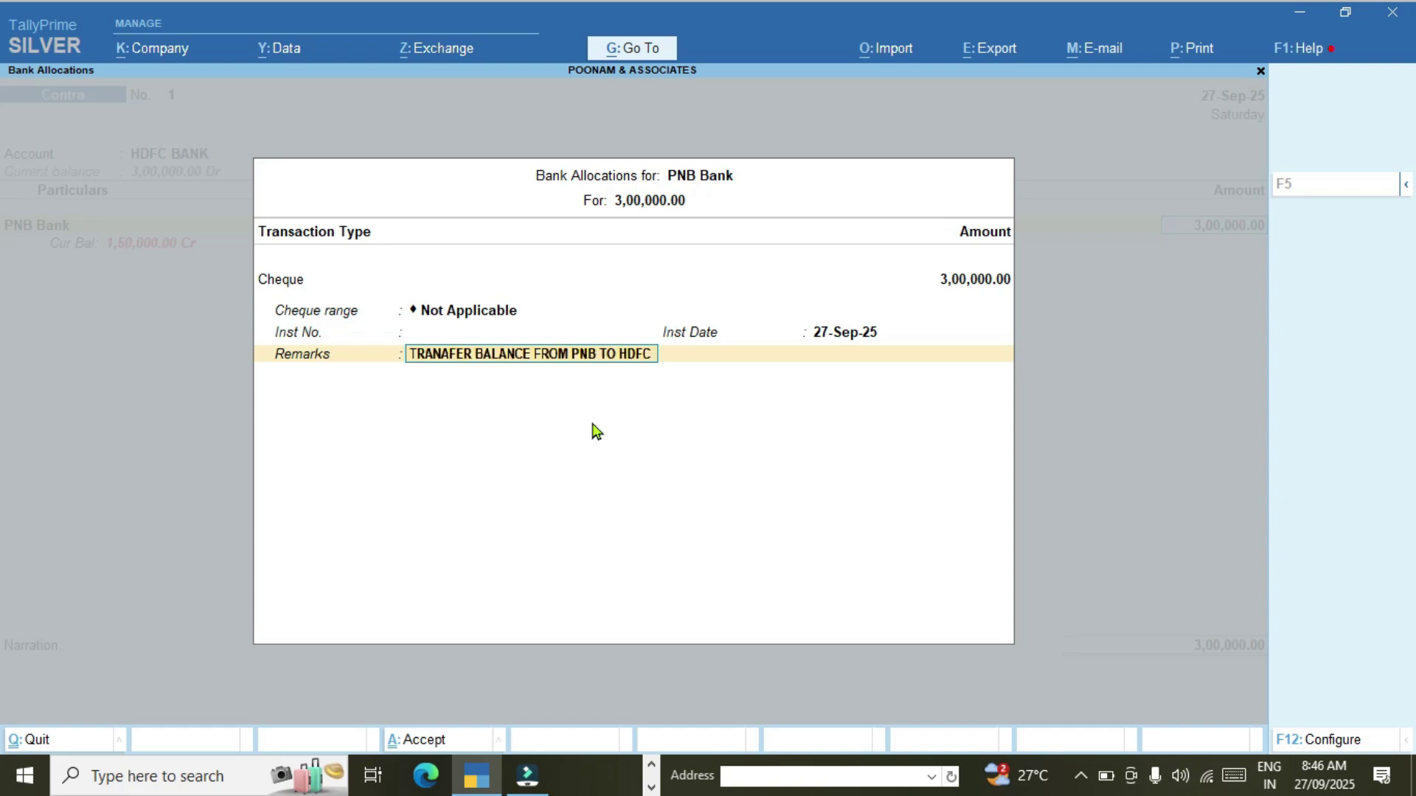
{"action": "type", "text": " FOR SALA"}
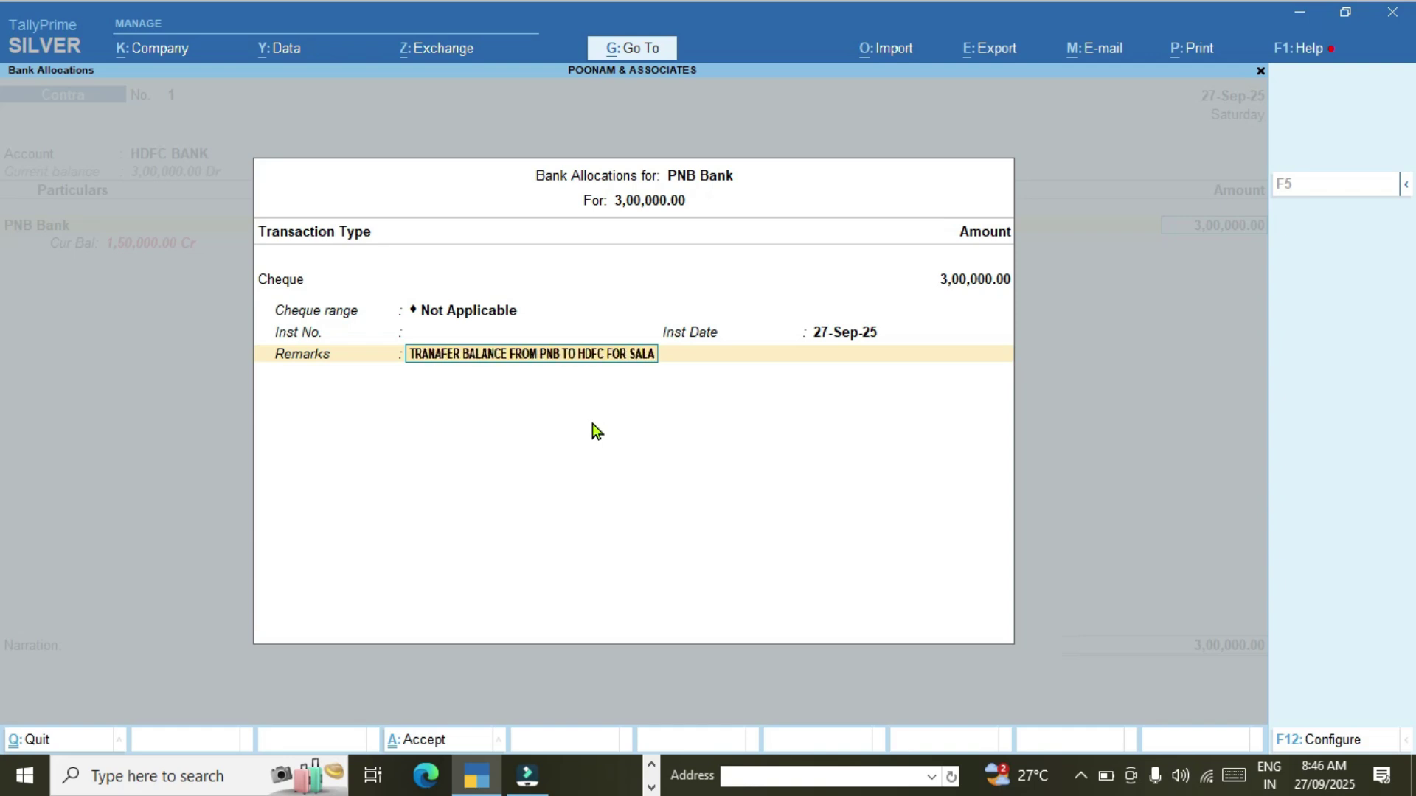
{"action": "type", "text": "RY PAYEMNT"}
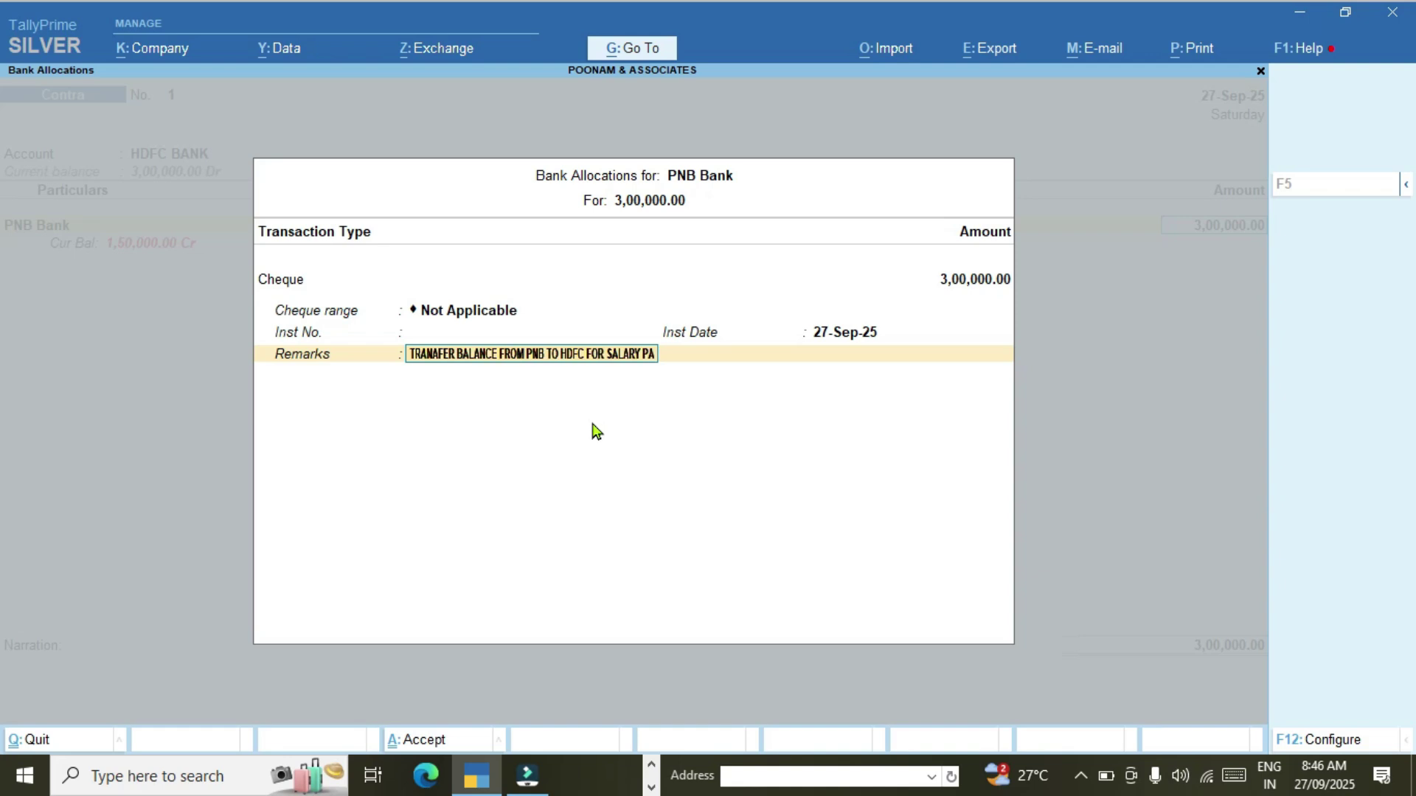
{"action": "key", "text": "BackSpace"}
{"action": "key", "text": "BackSpace"}
{"action": "key", "text": "BackSpace"}
{"action": "key", "text": "BackSpace"}
{"action": "type", "text": "MENT"}
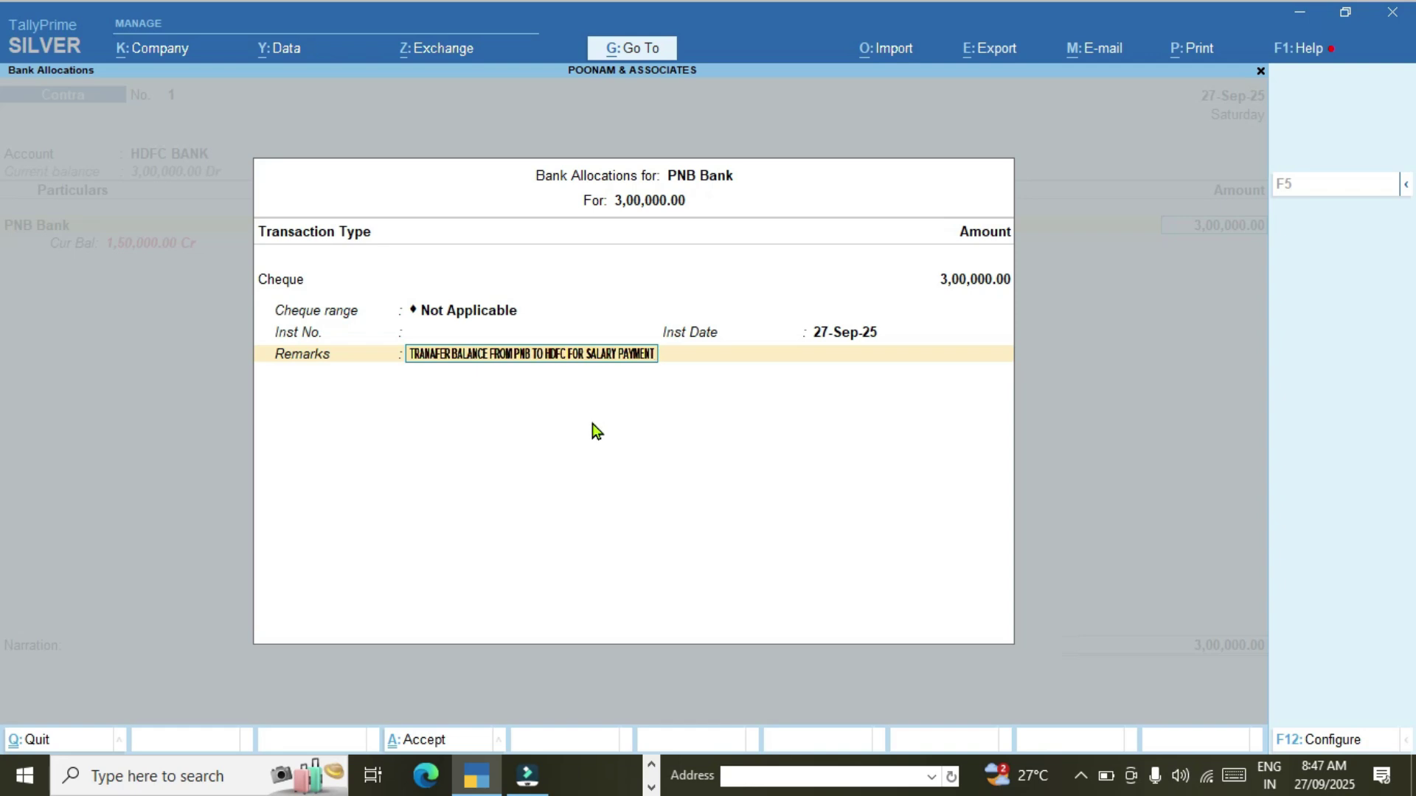
{"action": "key", "text": "Return"}
{"action": "key", "text": "Return"}
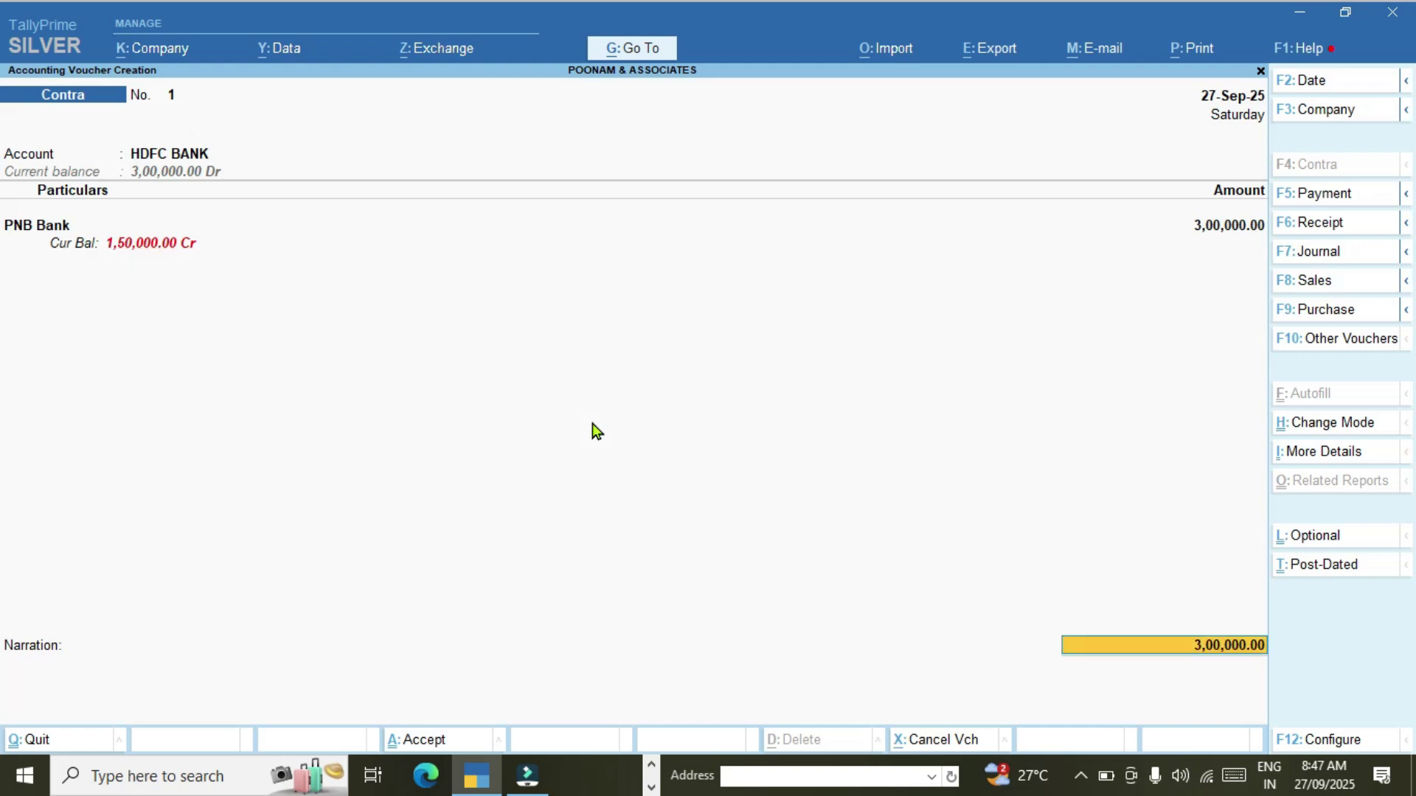
- Complete the HDFC BANK allocation as Cheque/DD, leaving the instrument number, bank name and remarks blank
{"action": "key", "text": "Return"}
{"action": "key", "text": "Return"}
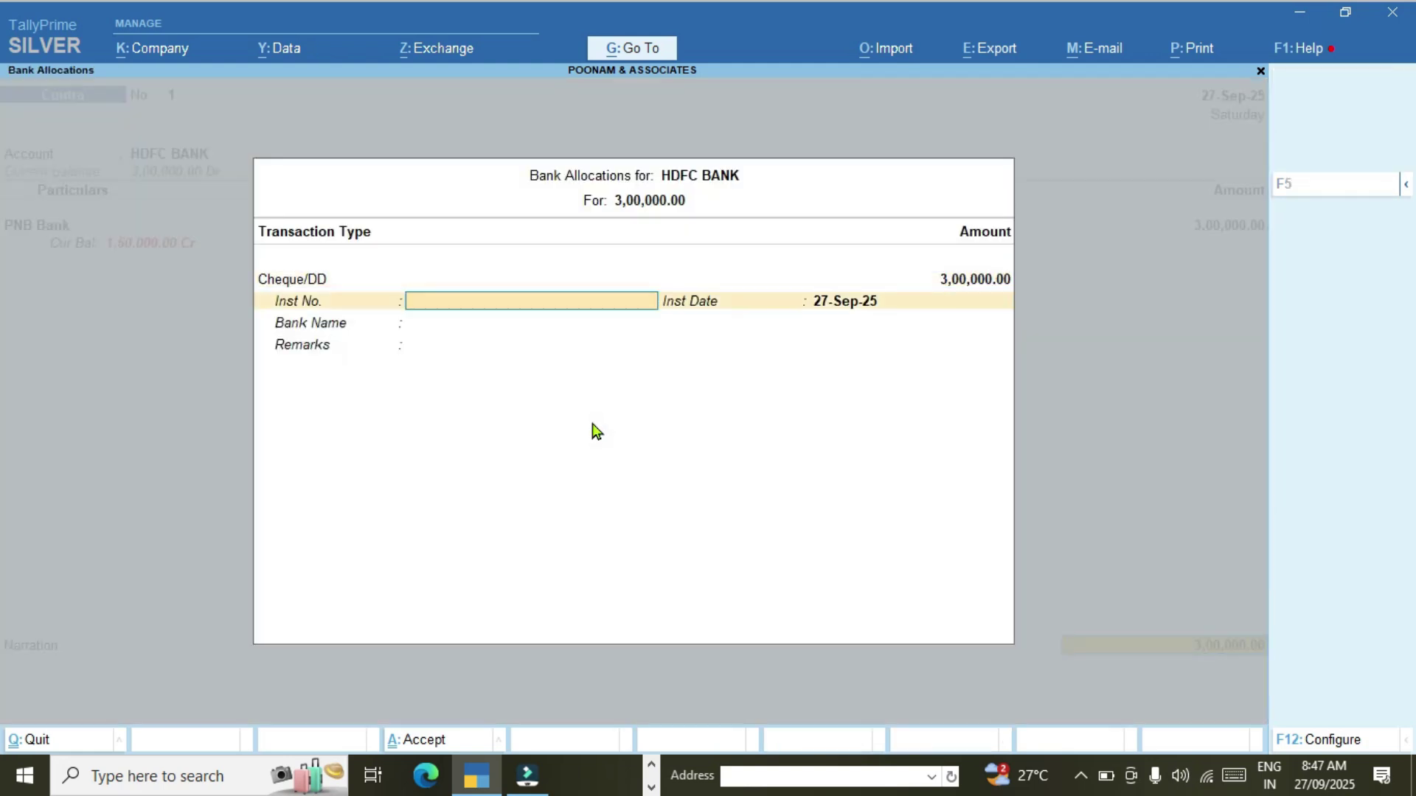
{"action": "key", "text": "Return"}
{"action": "key", "text": "Return"}
{"action": "key", "text": "Return"}
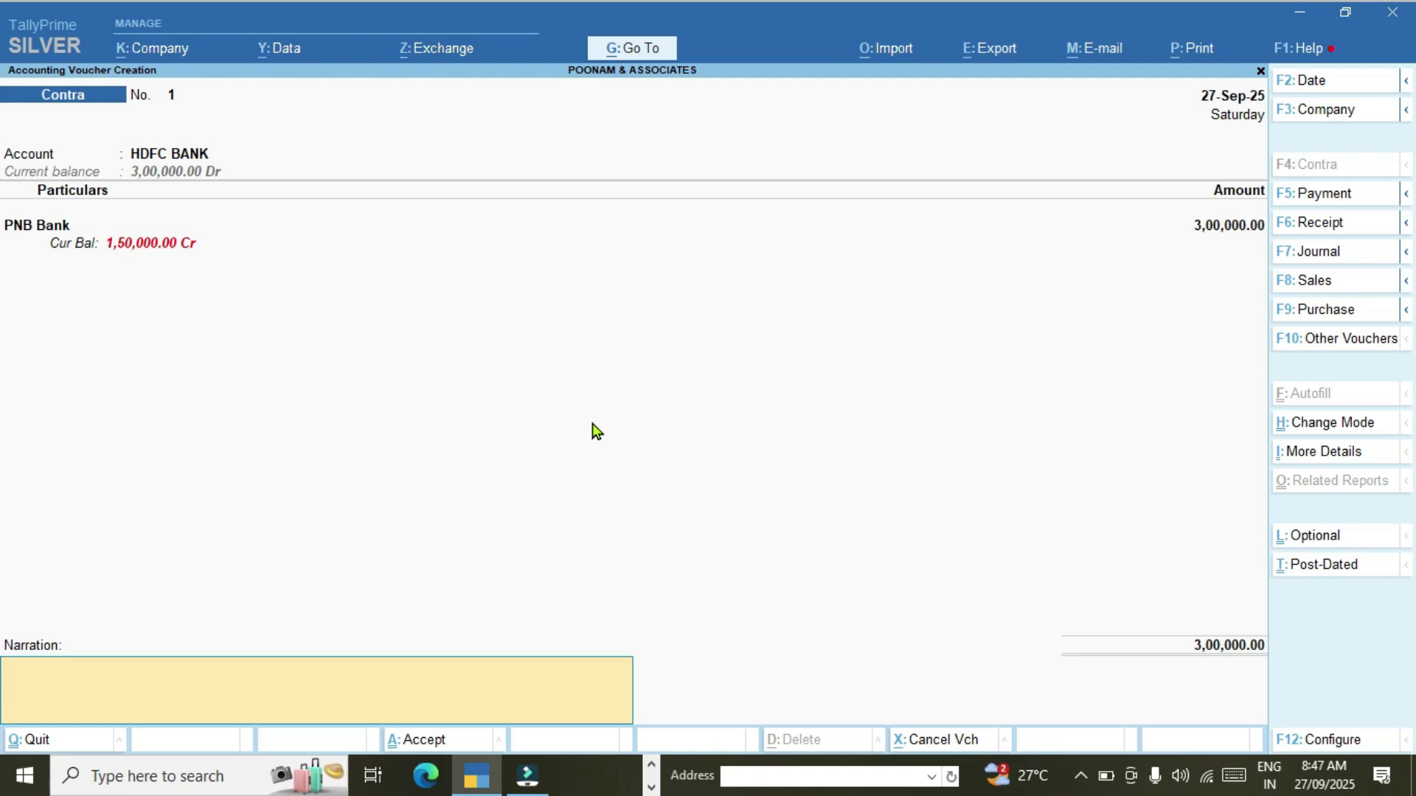
- Enter the voucher narration "Being amount transfer from PNB Bank to HDFC Bank"
{"action": "type", "text": "Being amount transfer from "}
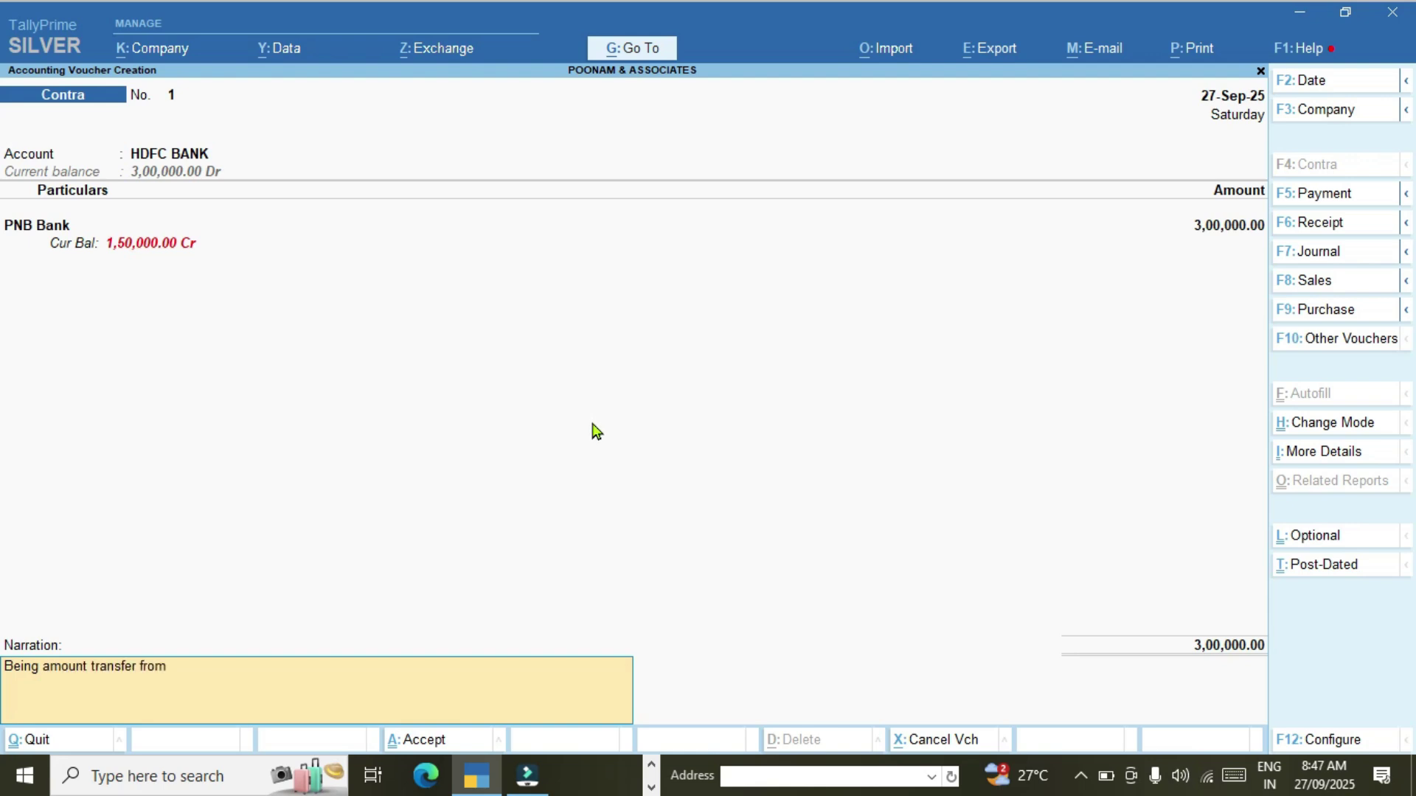
{"action": "type", "text": "M"}
{"action": "key", "text": "BackSpace"}
{"action": "type", "text": "PB"}
{"action": "key", "text": "BackSpace"}
{"action": "type", "text": "NB Bank to HDFC"}
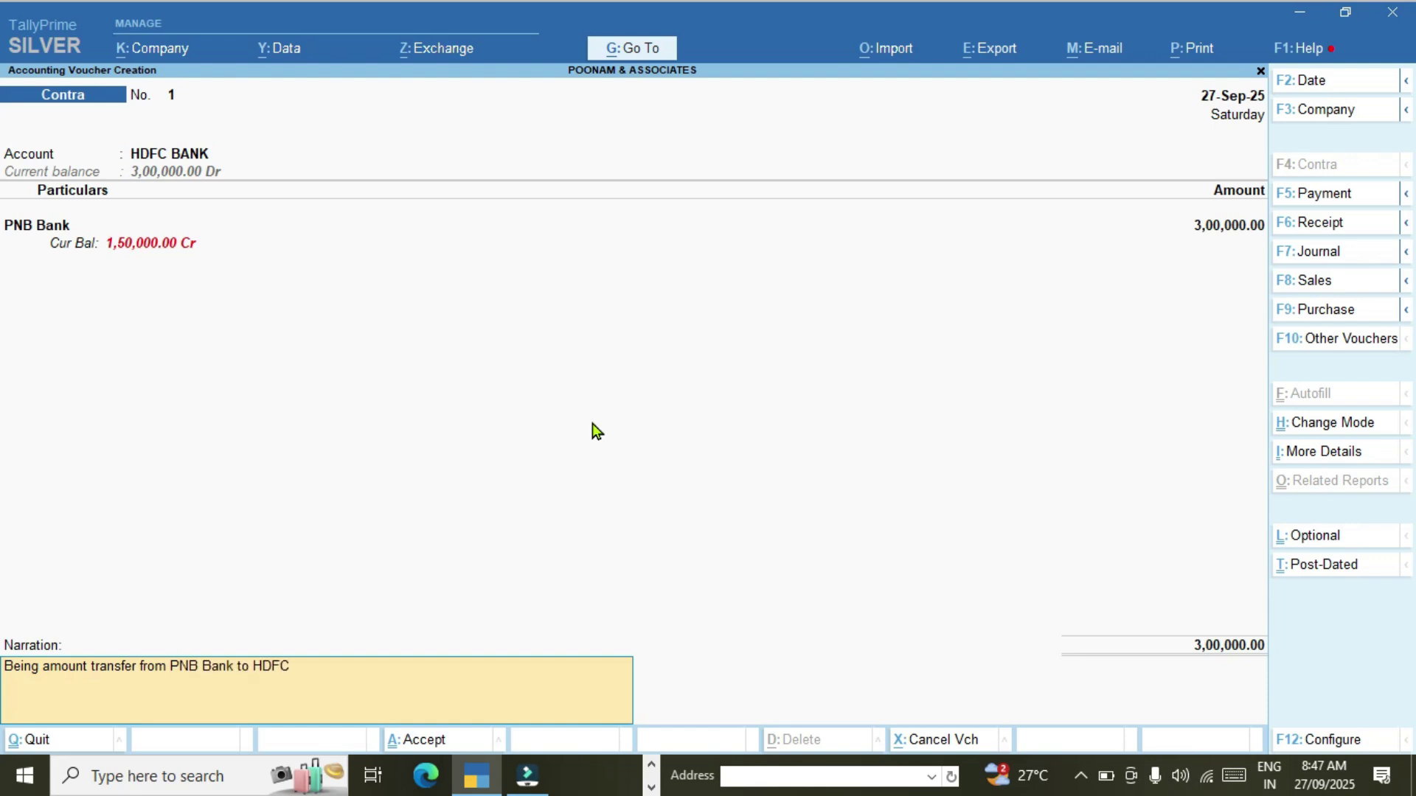
{"action": "type", "text": " Bank"}
- Change the contra voucher to Double Entry mode and back to Single Entry mode
{"action": "left_click", "coordinate": [209, 161]}
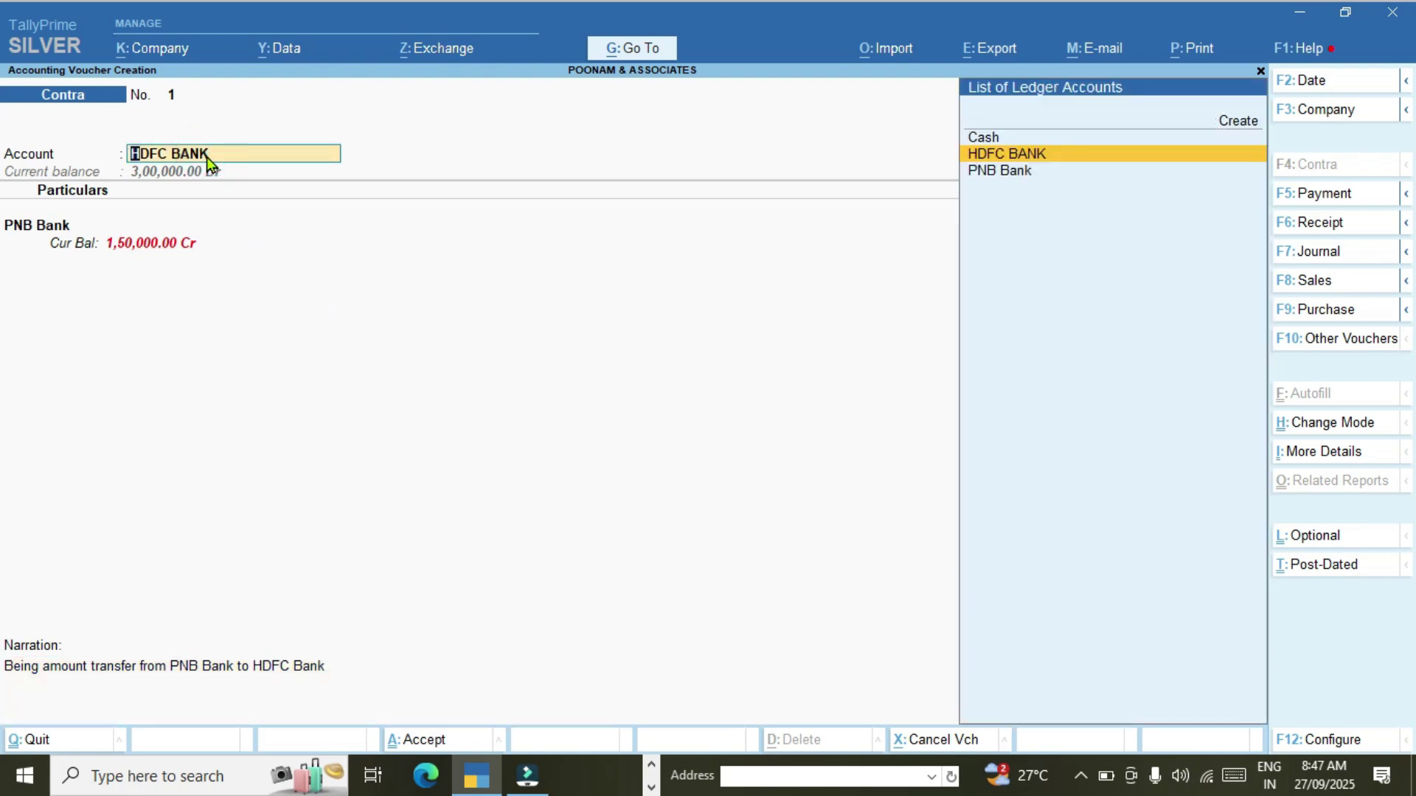
{"action": "key", "text": "Return"}
{"action": "key", "text": "Return"}
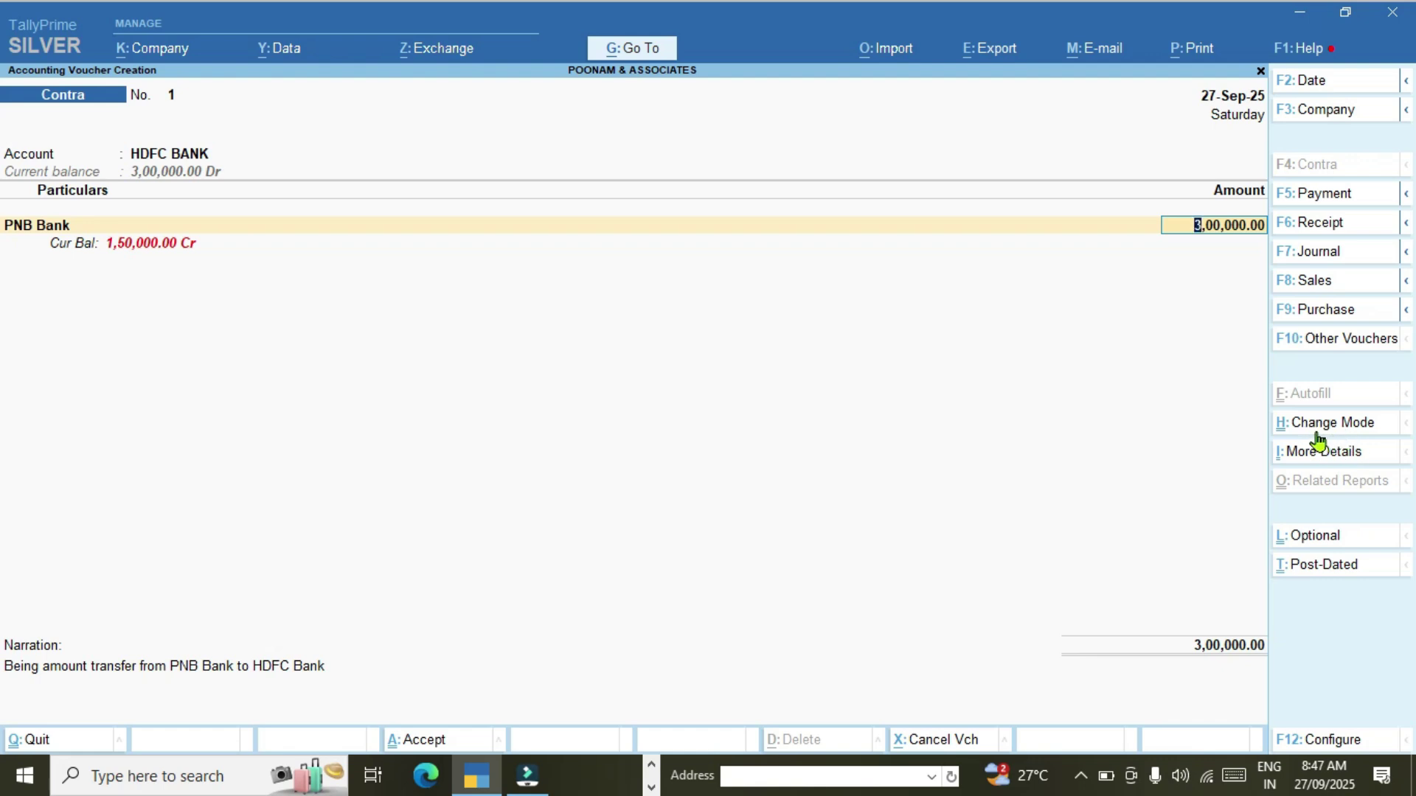
{"action": "left_click", "coordinate": [1354, 438]}
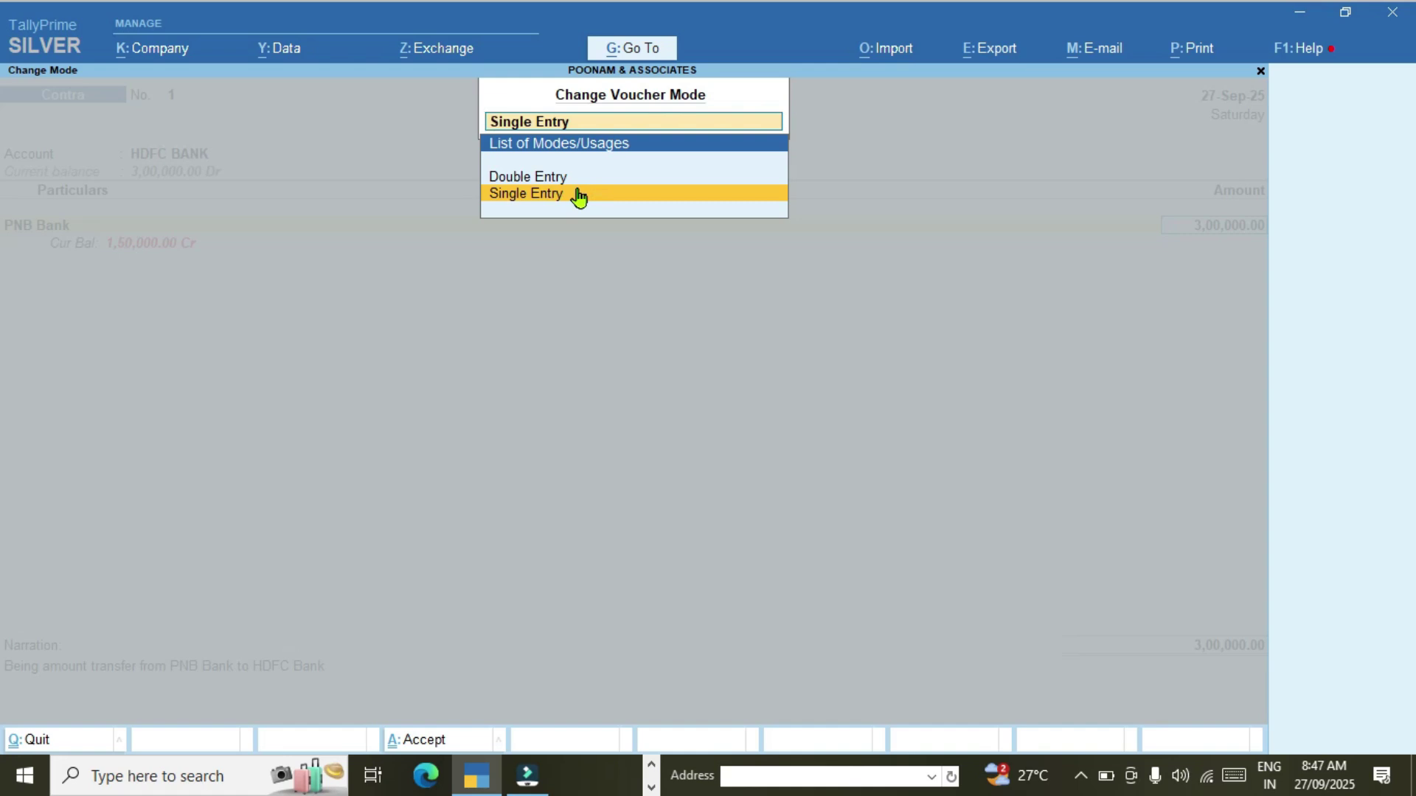
{"action": "left_click", "coordinate": [558, 177]}
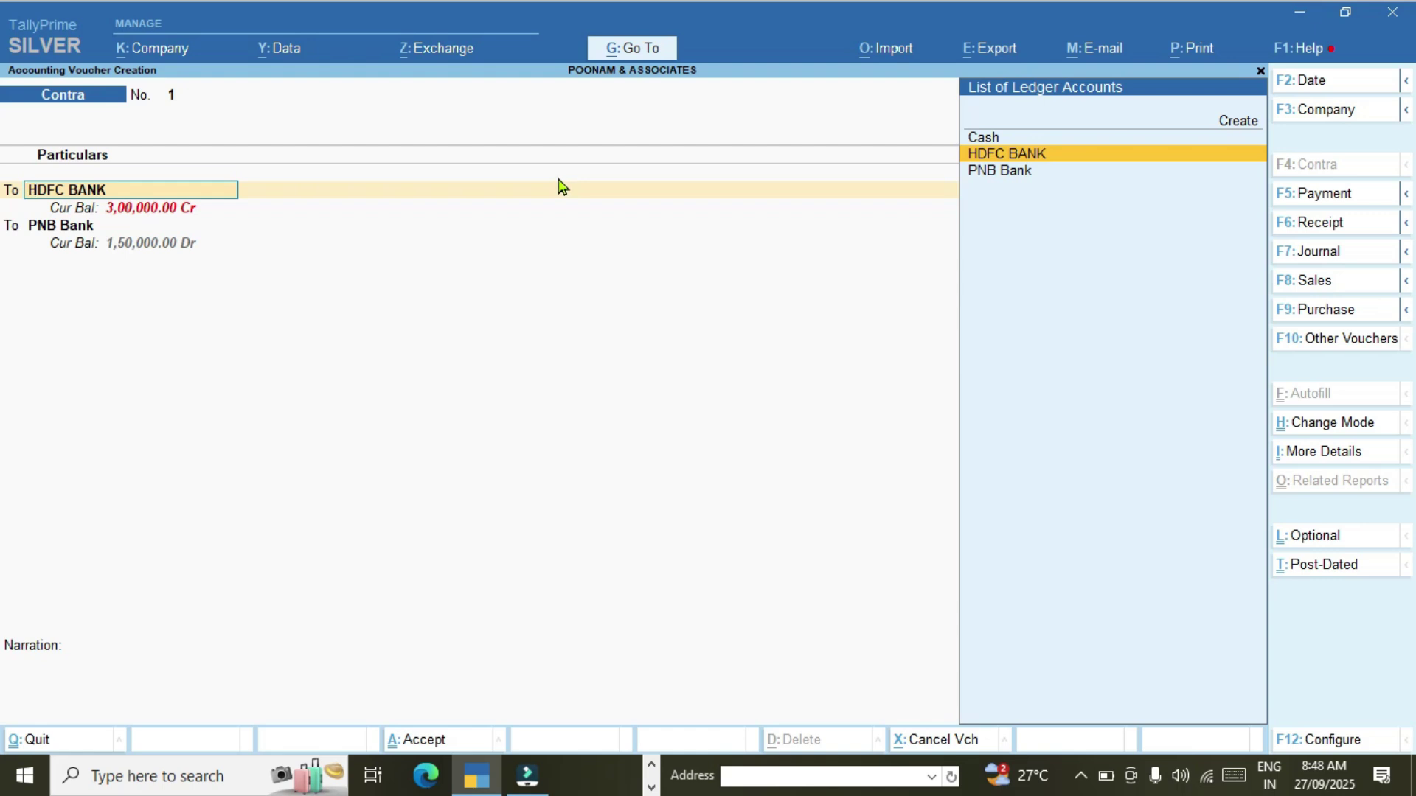
{"action": "key", "text": "Return"}
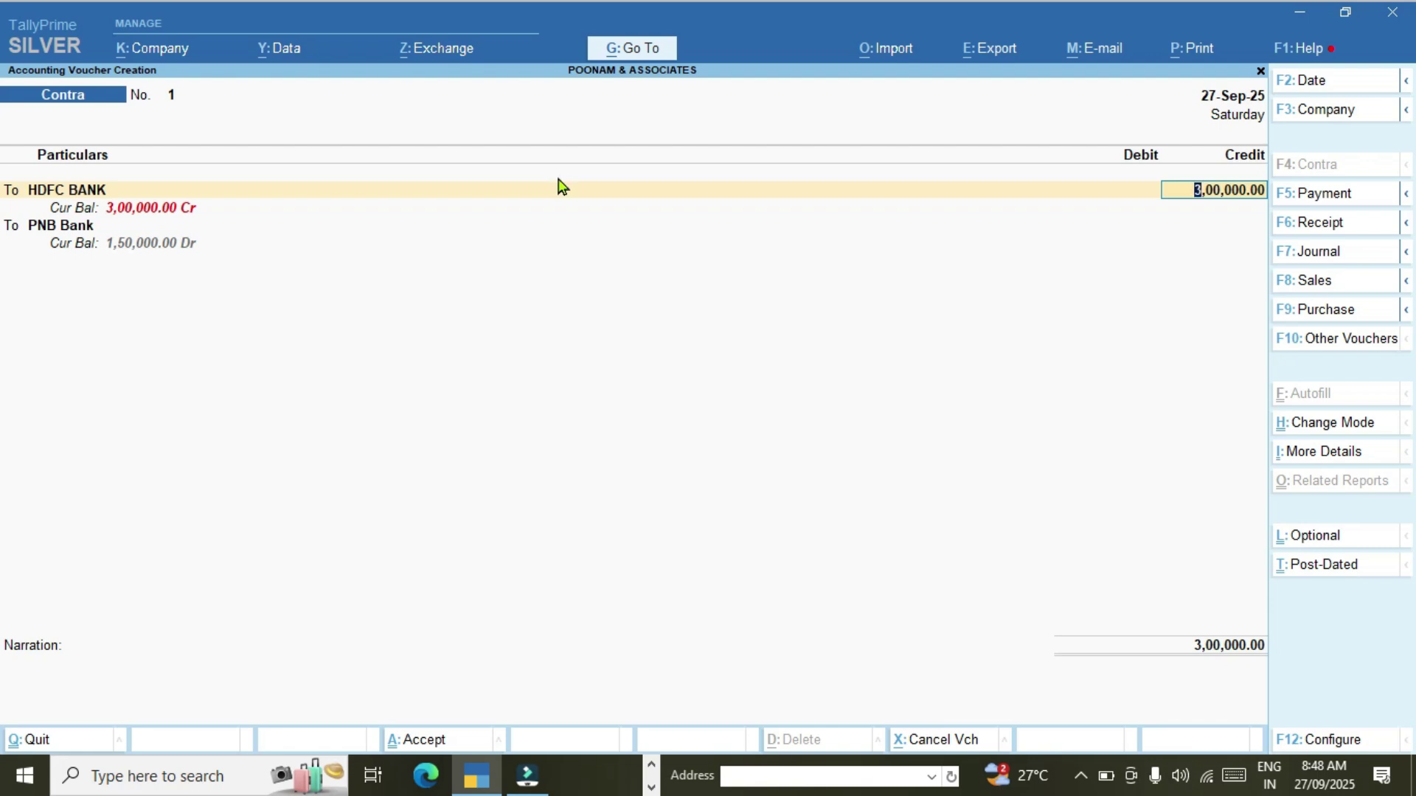
{"action": "left_click", "coordinate": [1364, 423]}
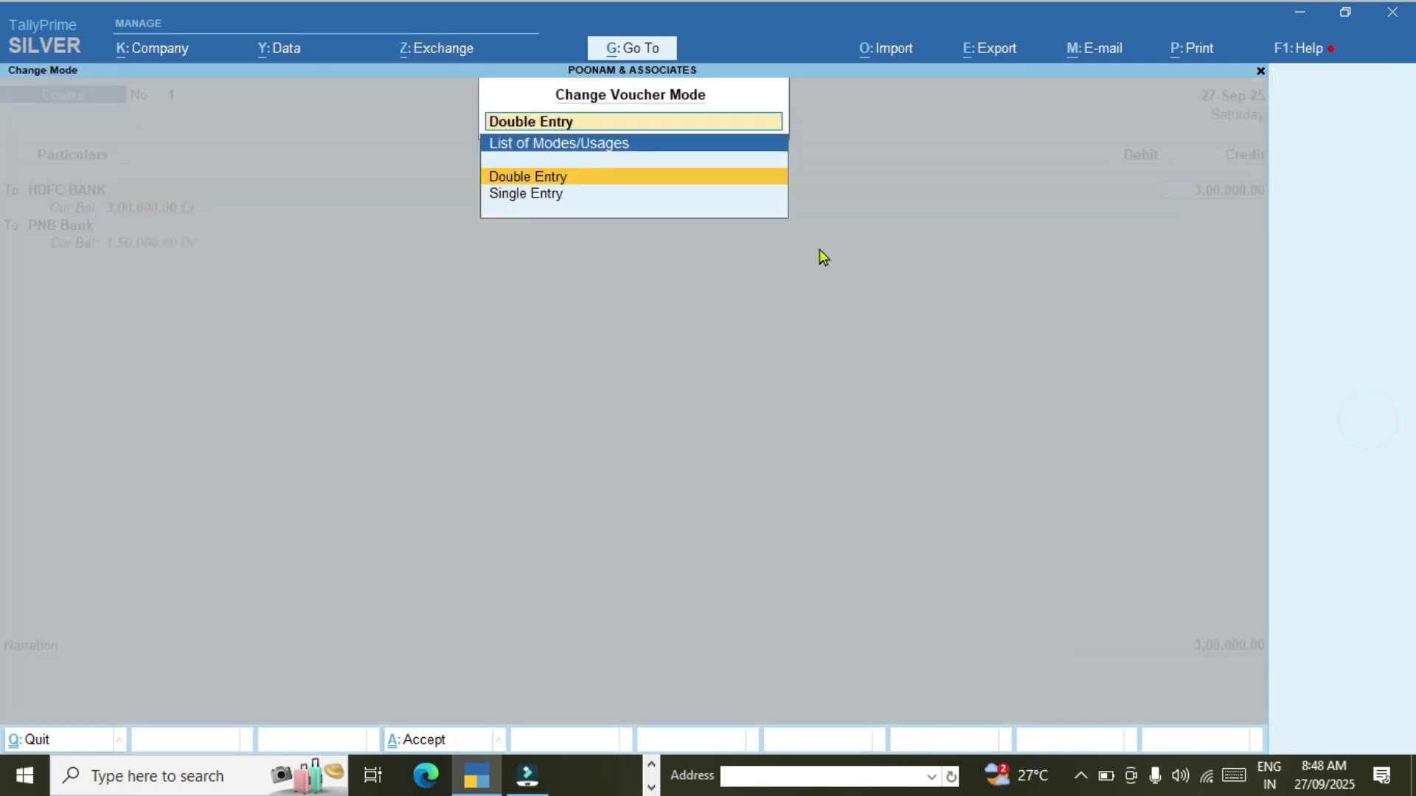
{"action": "left_click", "coordinate": [563, 194]}
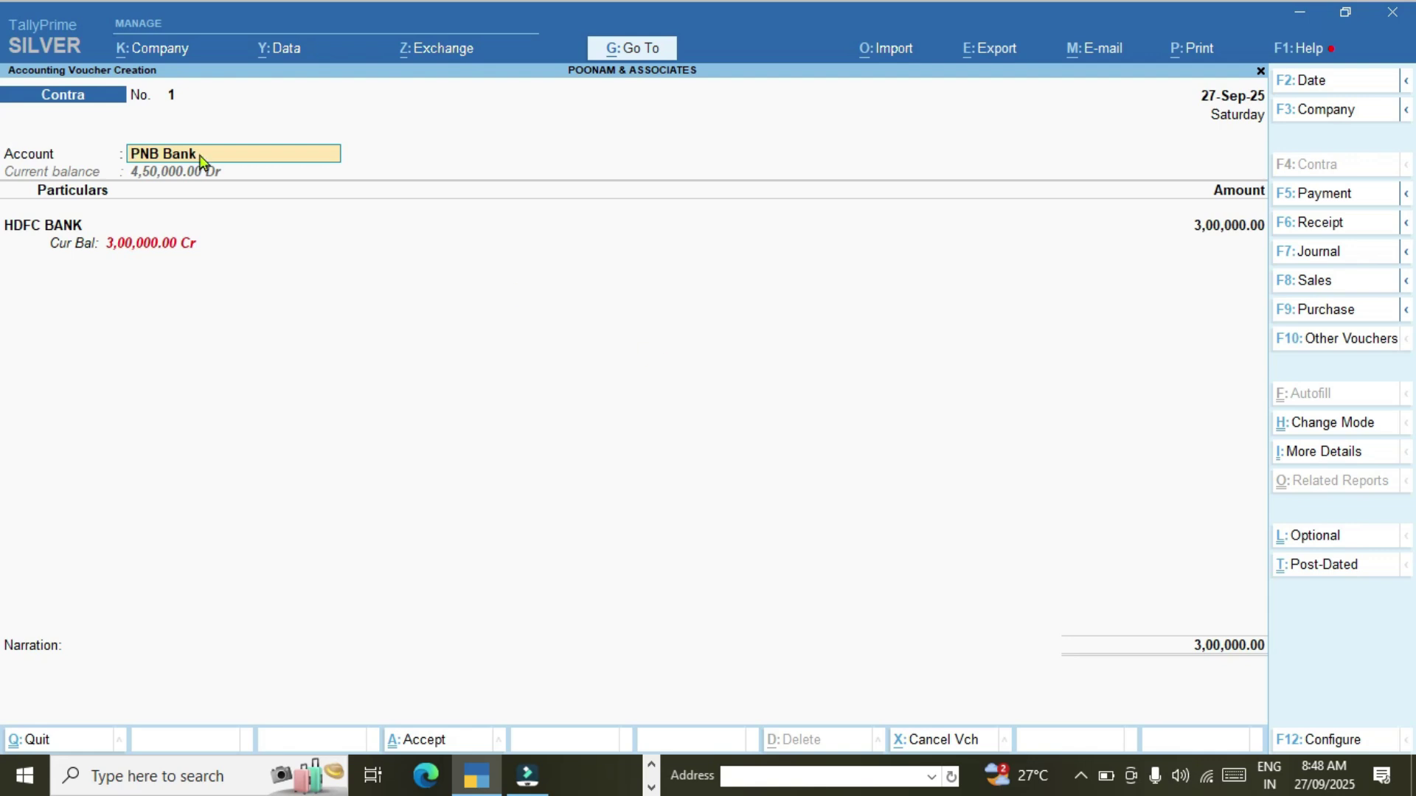
- Allocate the HDFC BANK amount as e-Fund Transfer, leaving its account, bank, instrument number and remarks details blank
{"action": "key", "text": "Return"}
{"action": "key", "text": "Return"}
{"action": "key", "text": "Return"}
{"action": "key", "text": "Return"}
{"action": "key", "text": "Return"}
{"action": "key", "text": "Return"}
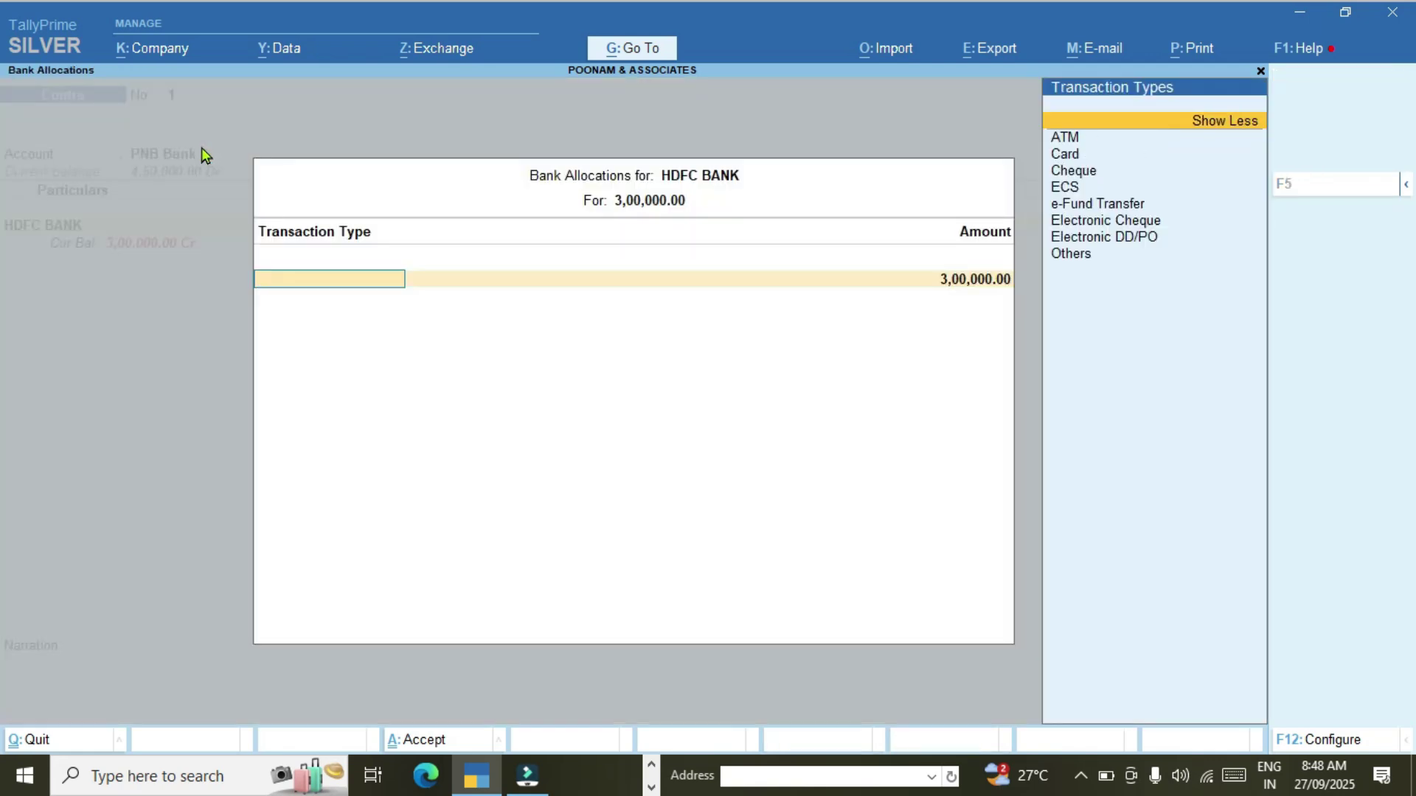
{"action": "key", "text": "Escape"}
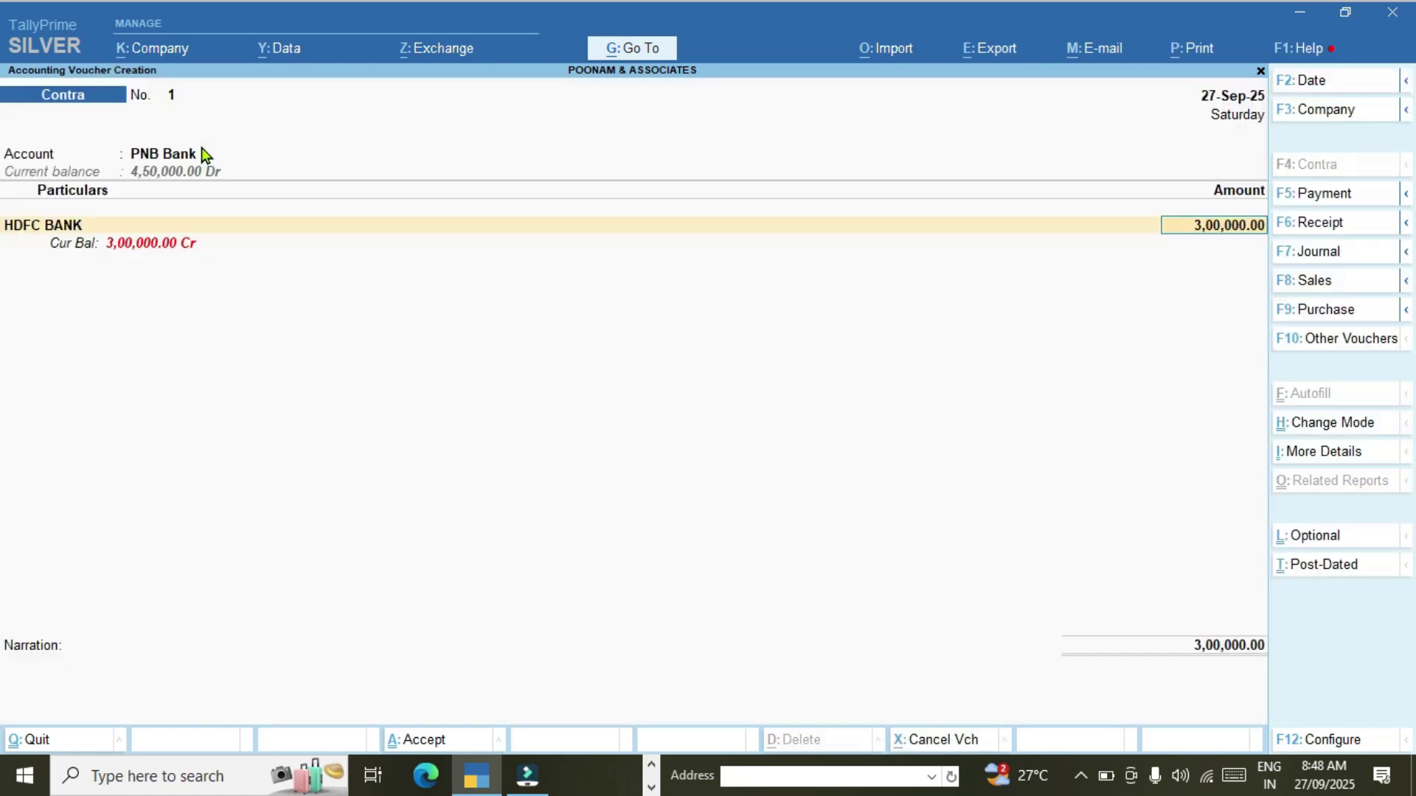
{"action": "key", "text": "Return"}
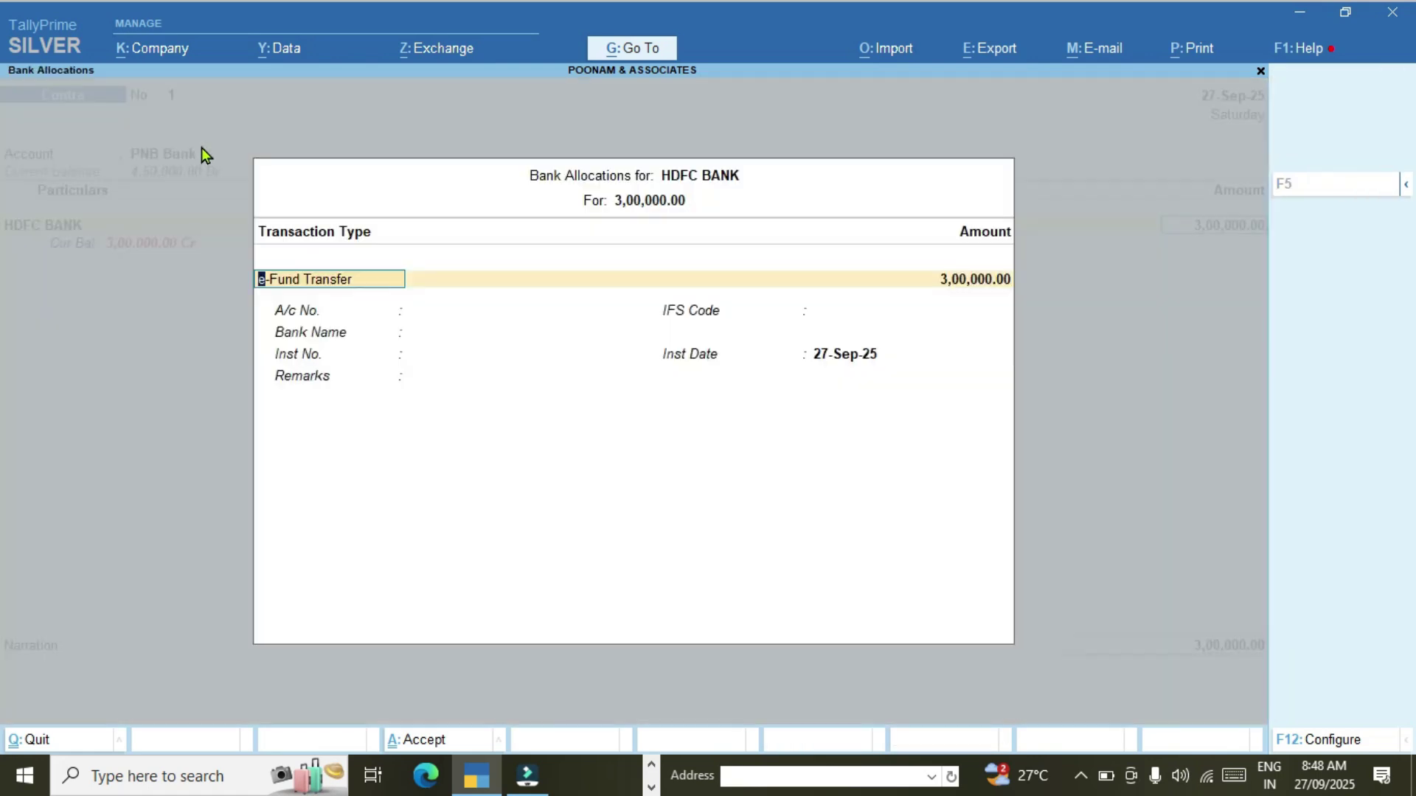
{"action": "key", "text": "Return"}
{"action": "key", "text": "Return"}
{"action": "key", "text": "Return"}
{"action": "key", "text": "Return"}
{"action": "key", "text": "Return"}
{"action": "key", "text": "Return"}
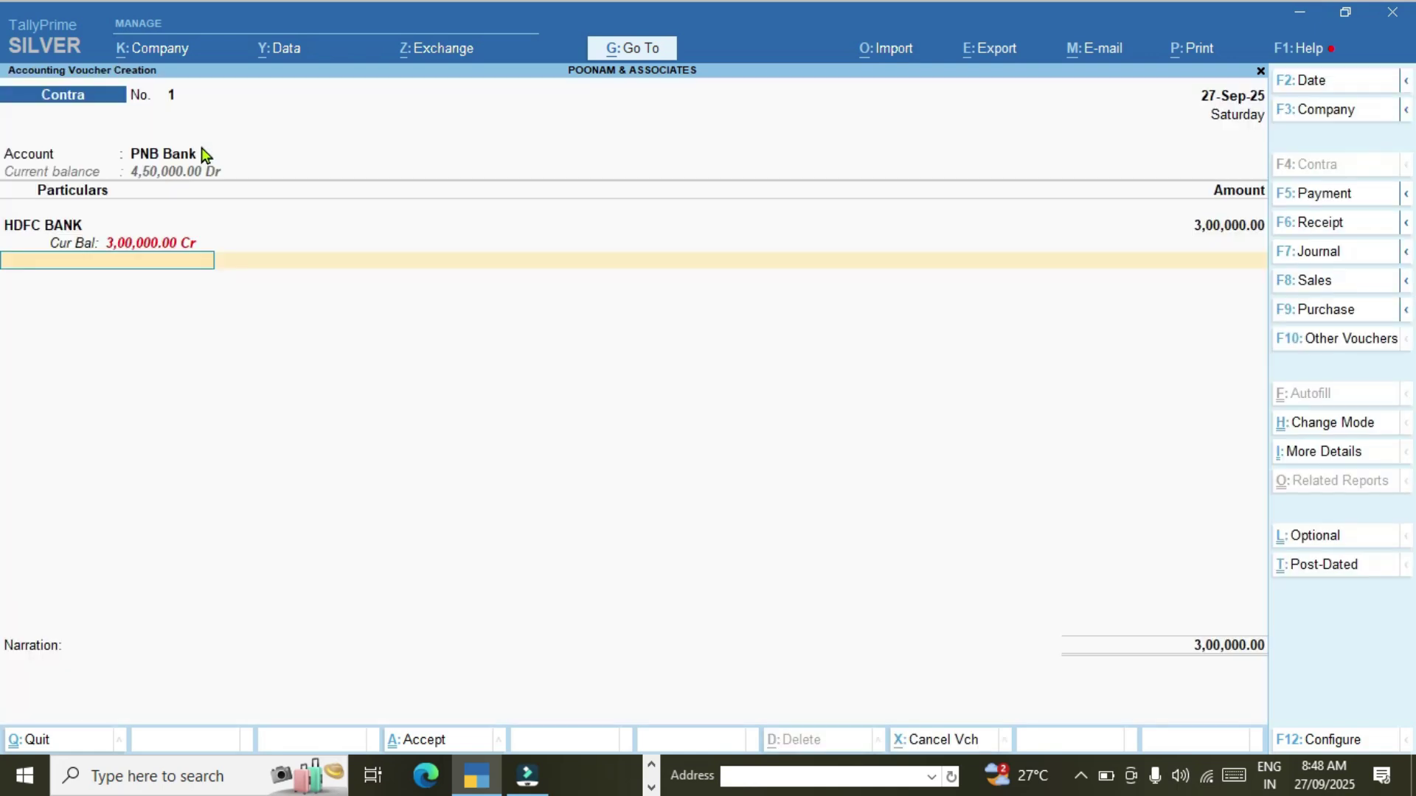
- Complete the PNB Bank allocation as e-Fund Transfer with blank details and save the contra voucher without a narration
{"action": "key", "text": "Return"}
{"action": "key", "text": "Return"}
{"action": "key", "text": "Return"}
{"action": "key", "text": "Return"}
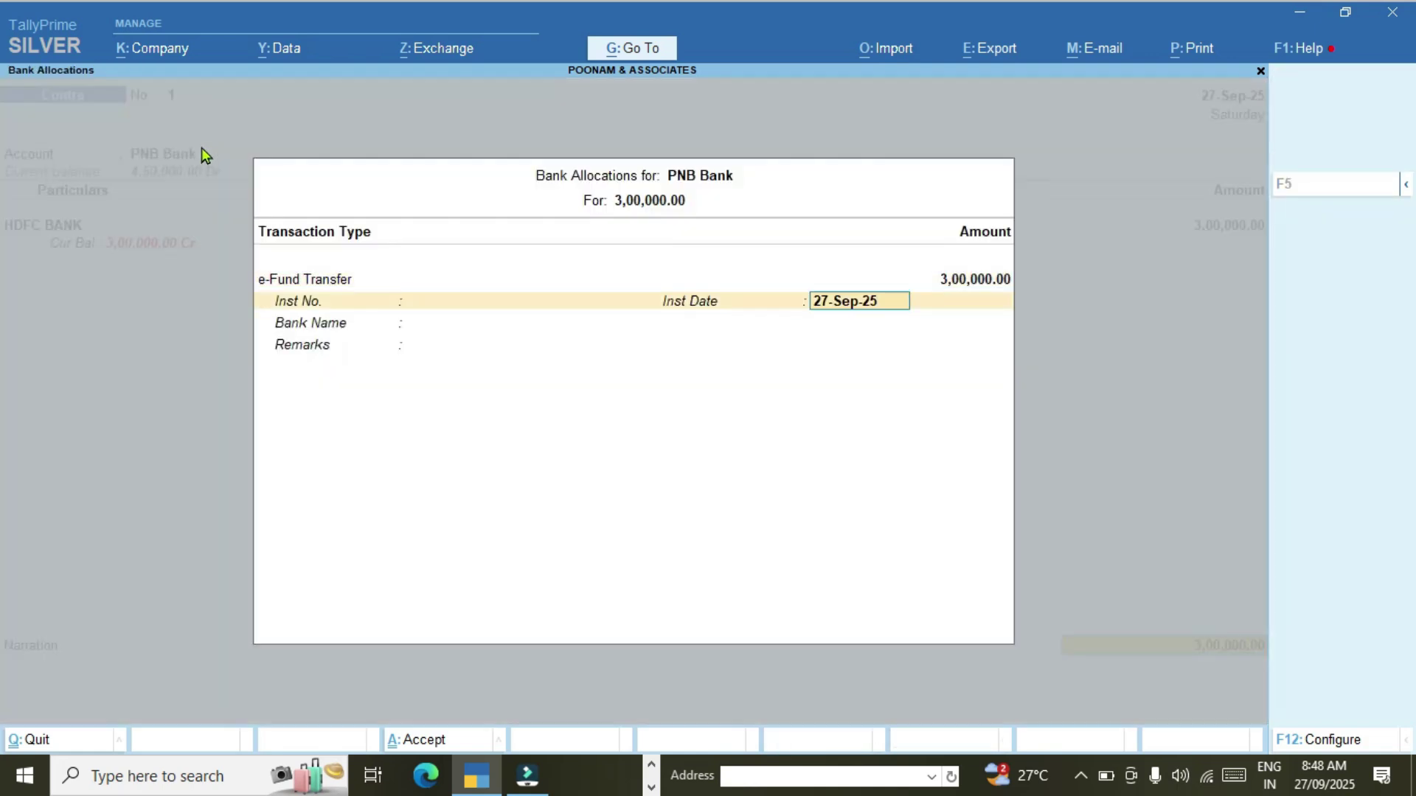
{"action": "key", "text": "Return"}
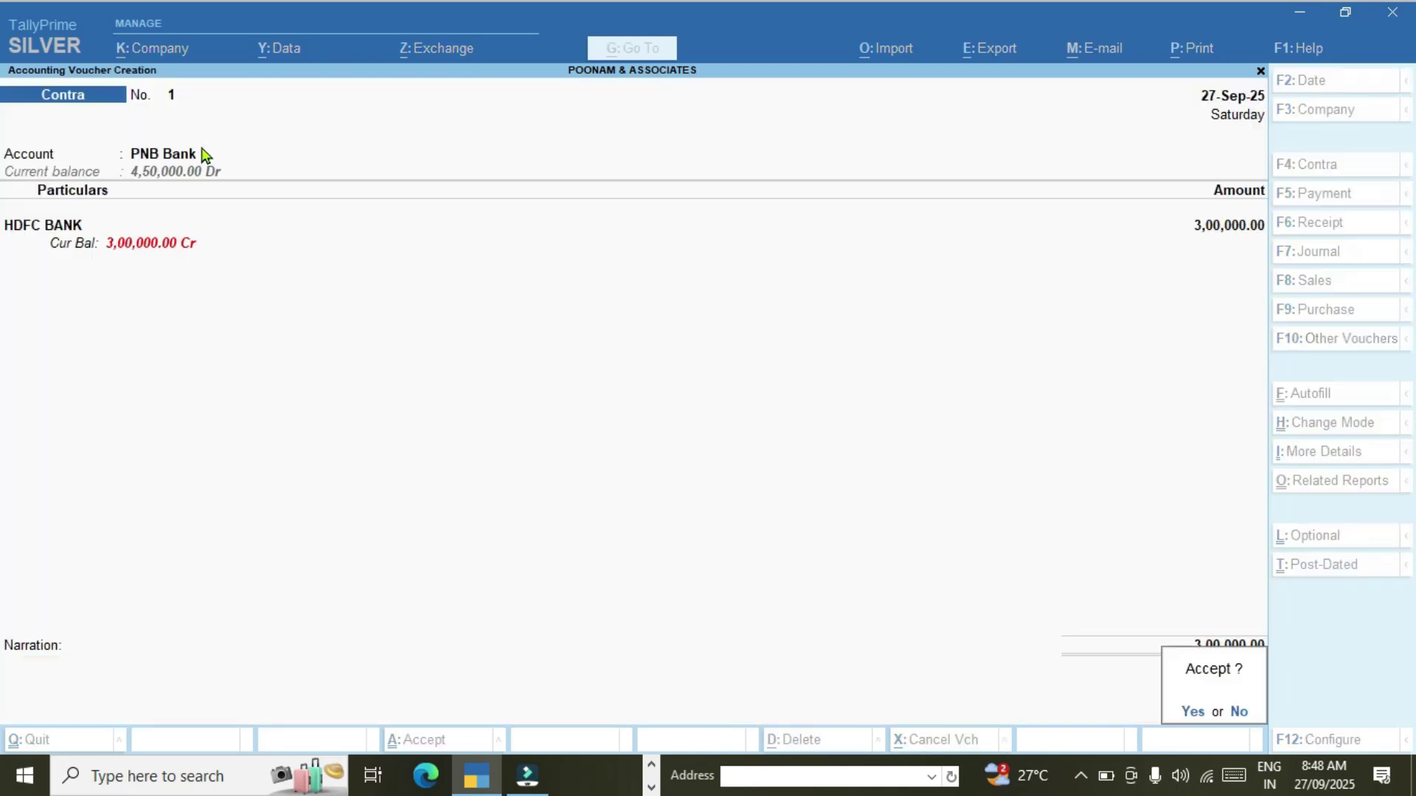
{"action": "key", "text": "Return"}
{"action": "key", "text": "Escape"}
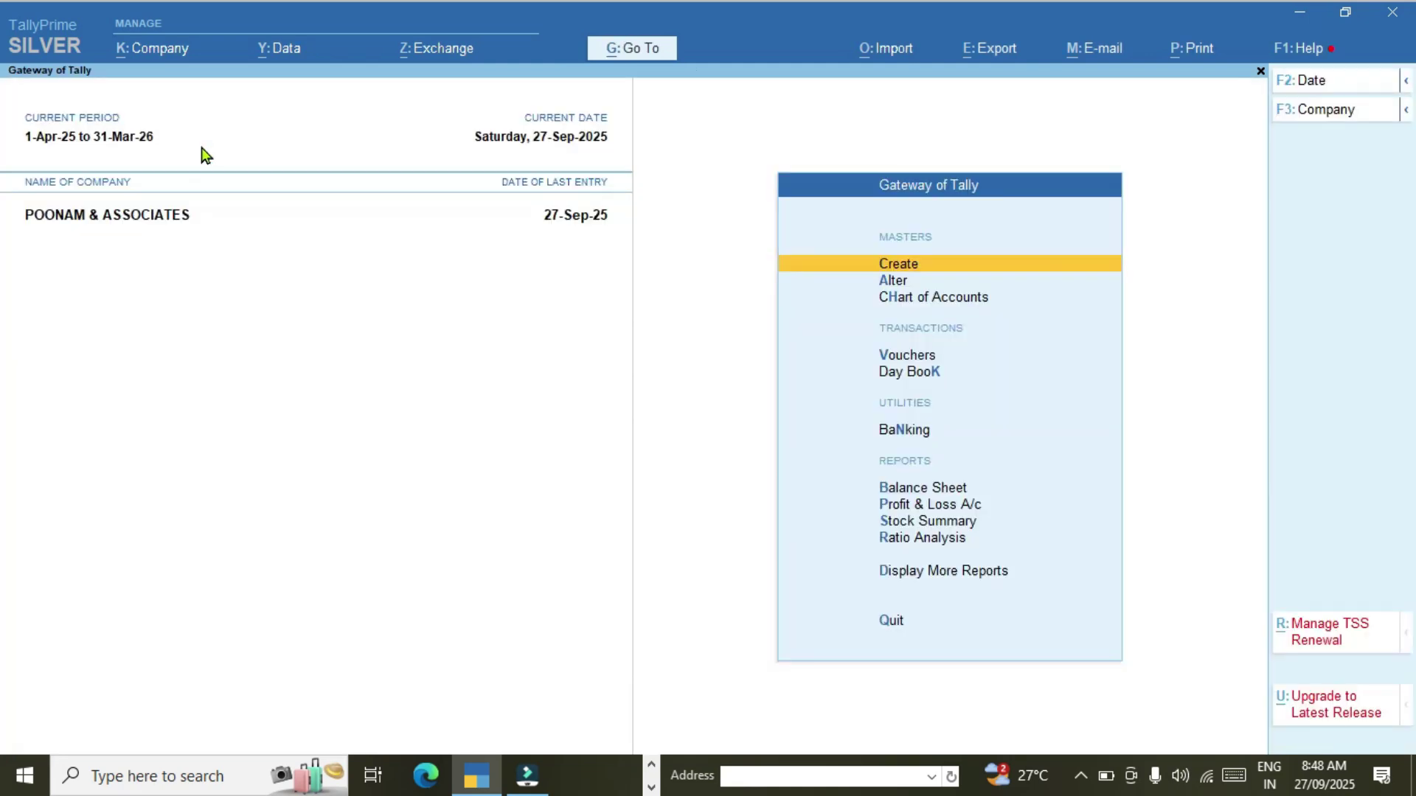
- Open the ledger vouchers report for PNB Bank from the account books
{"action": "key", "text": "d"}
{"action": "key", "text": "a"}
{"action": "key", "text": "l"}
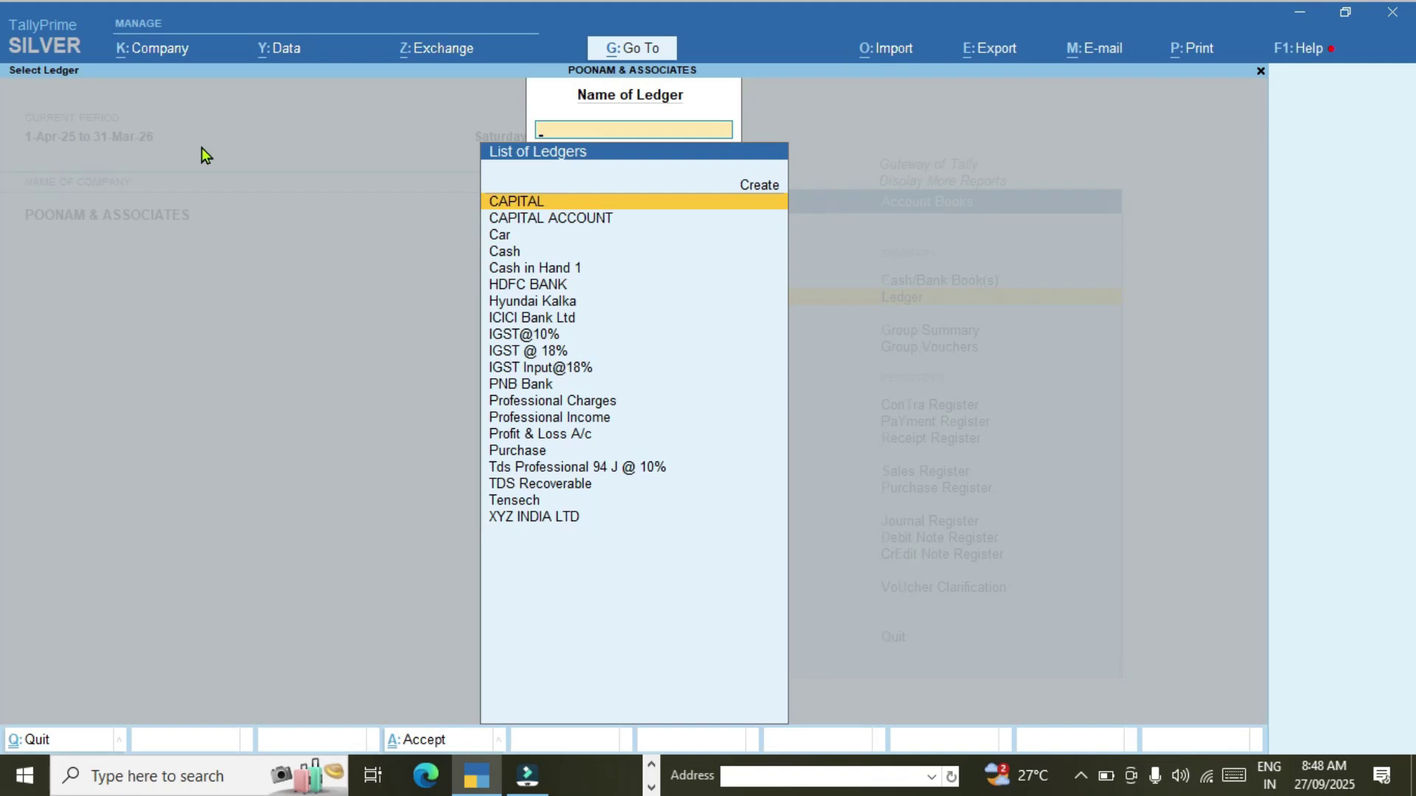
{"action": "type", "text": "P"}
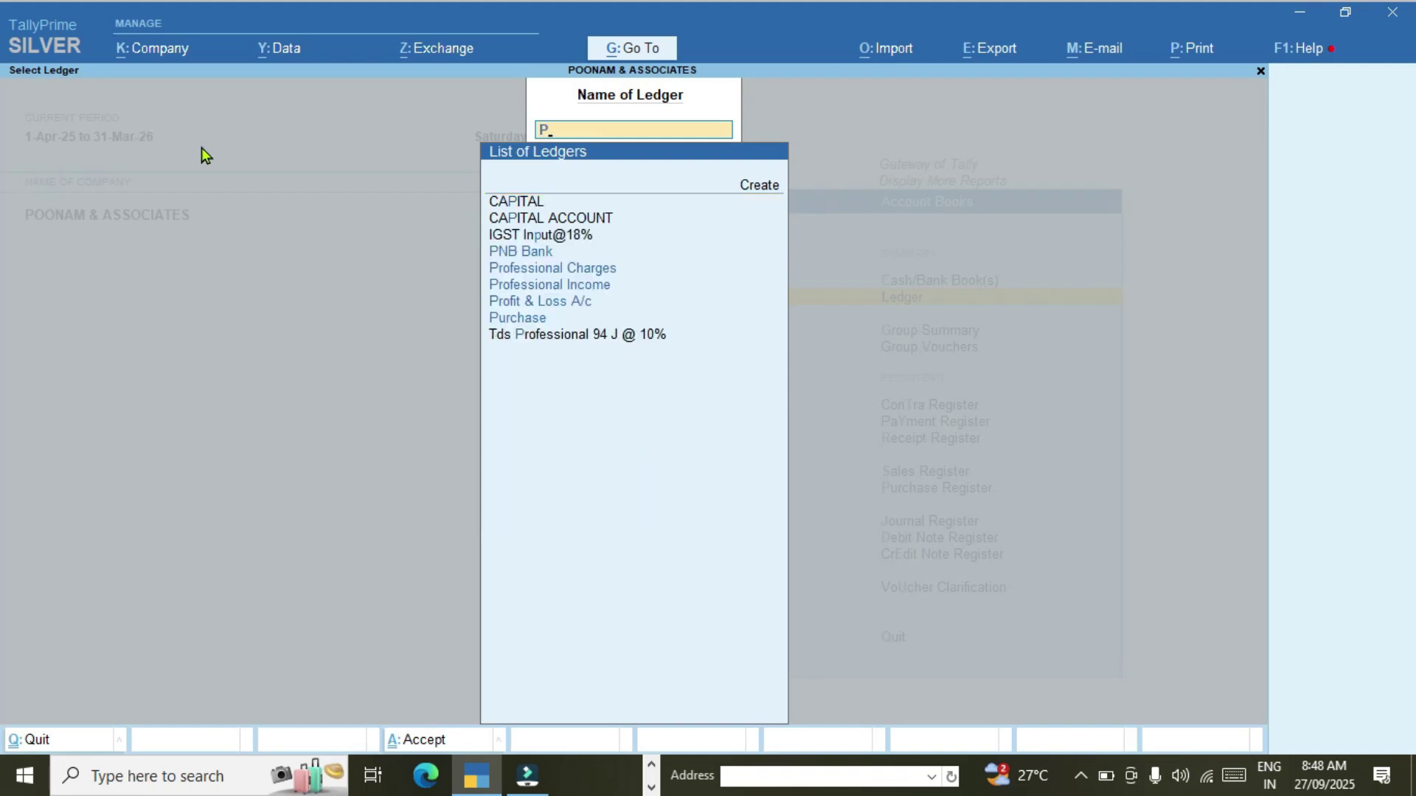
{"action": "key", "text": "Down"}
{"action": "key", "text": "Down"}
{"action": "key", "text": "Down"}
{"action": "key", "text": "Down"}
{"action": "key", "text": "Down"}
{"action": "key", "text": "Up"}
{"action": "key", "text": "Up"}
{"action": "key", "text": "Up"}
{"action": "key", "text": "Up"}
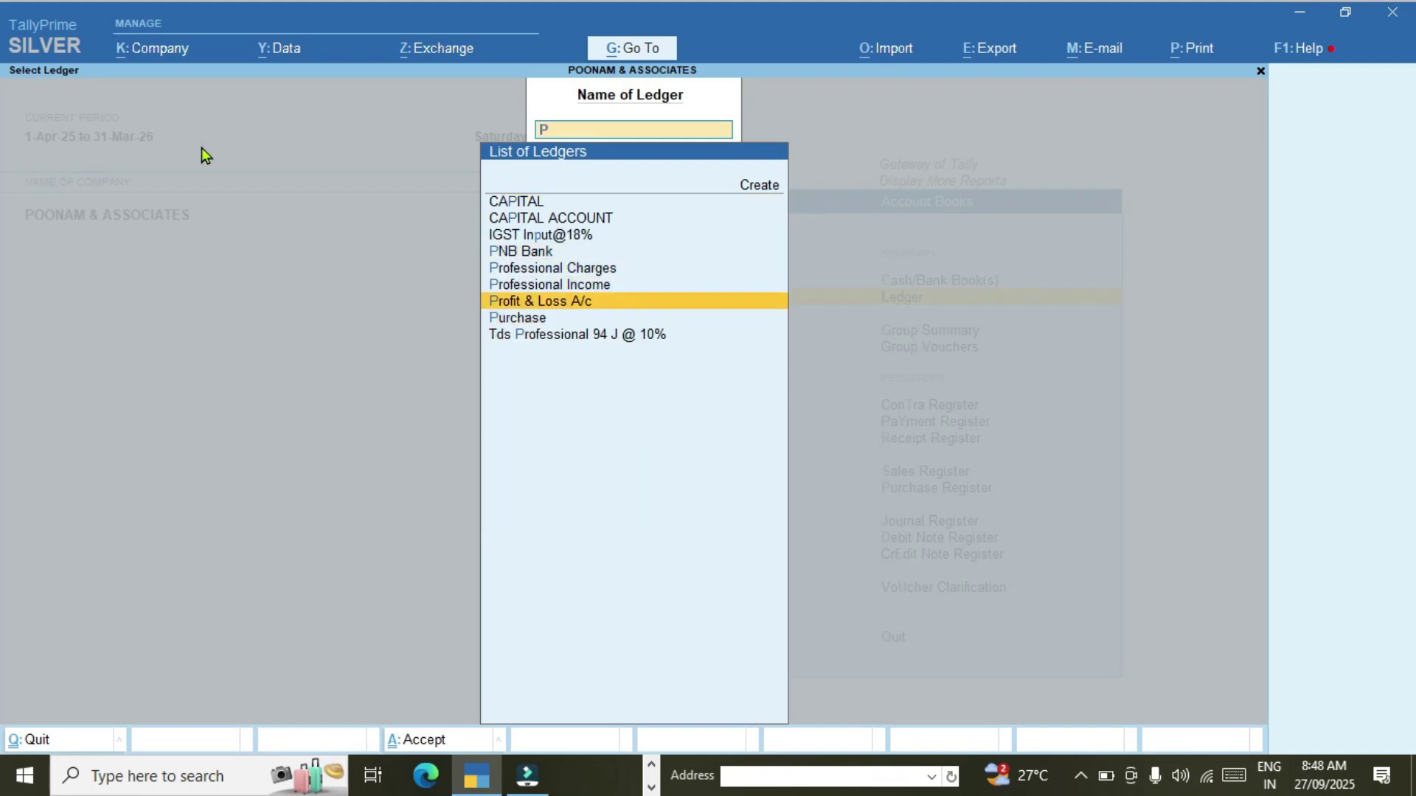
{"action": "key", "text": "Return"}
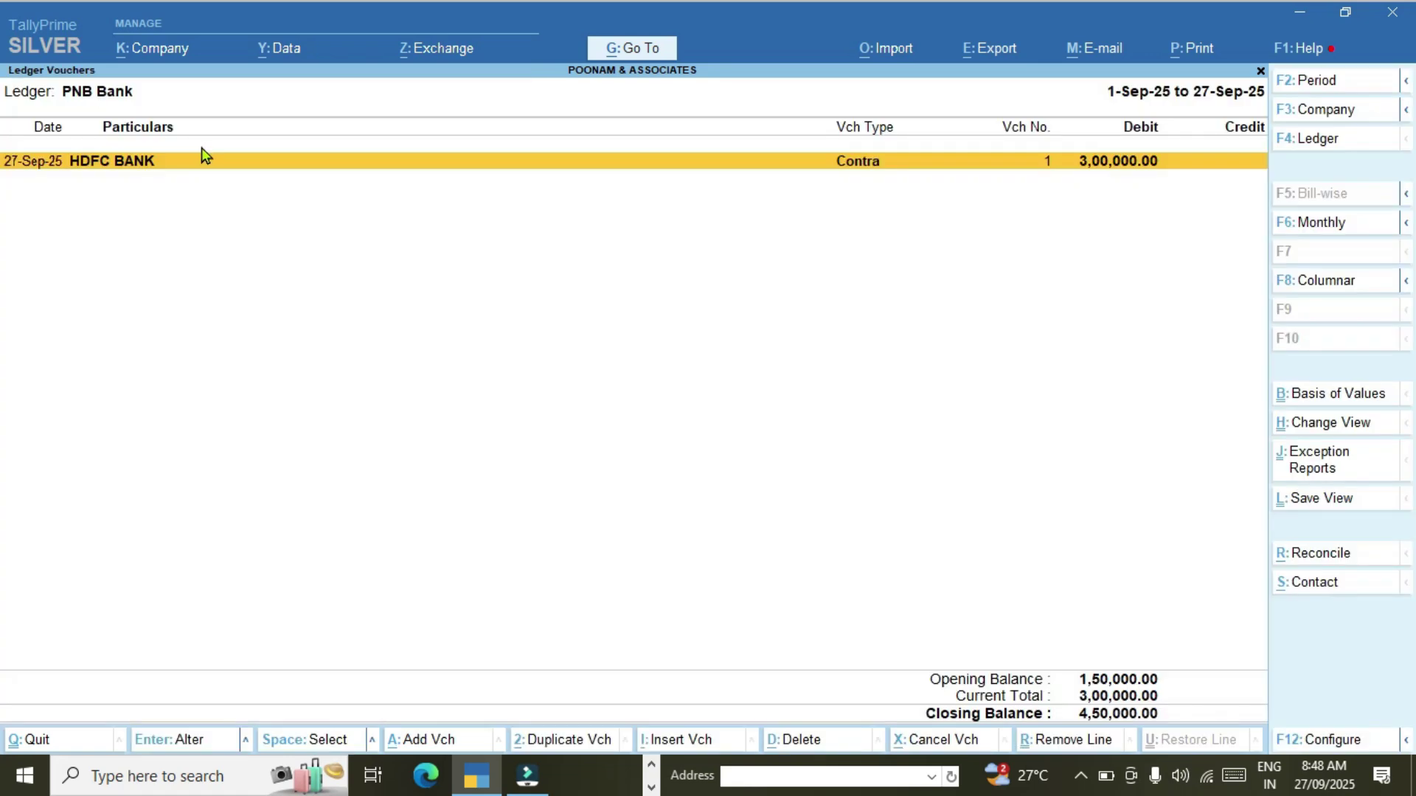
- Open the HDFC BANK contra voucher from the ledger, display it in Double Entry mode and go to the PNB Bank debit amount
{"action": "key", "text": "Return"}
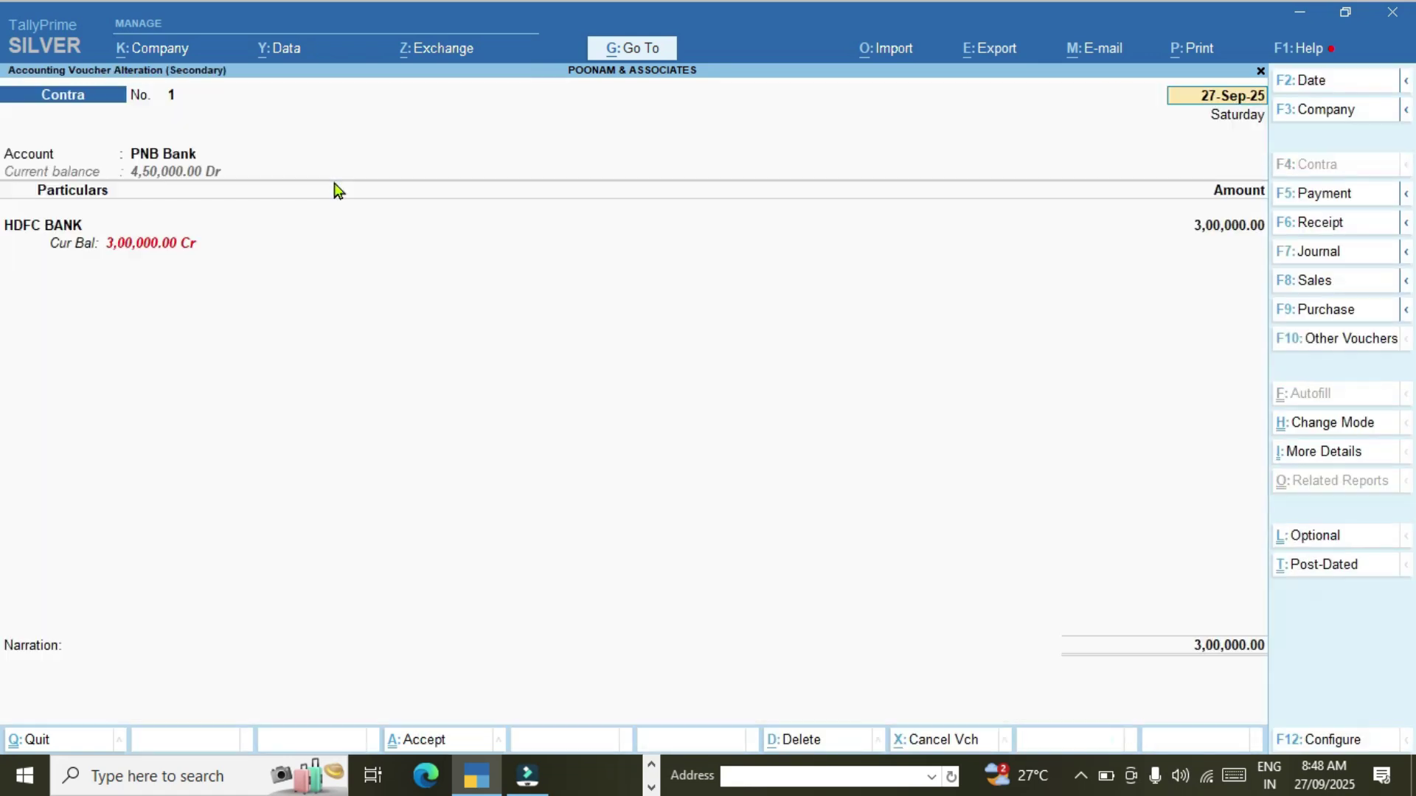
{"action": "left_click", "coordinate": [1322, 424]}
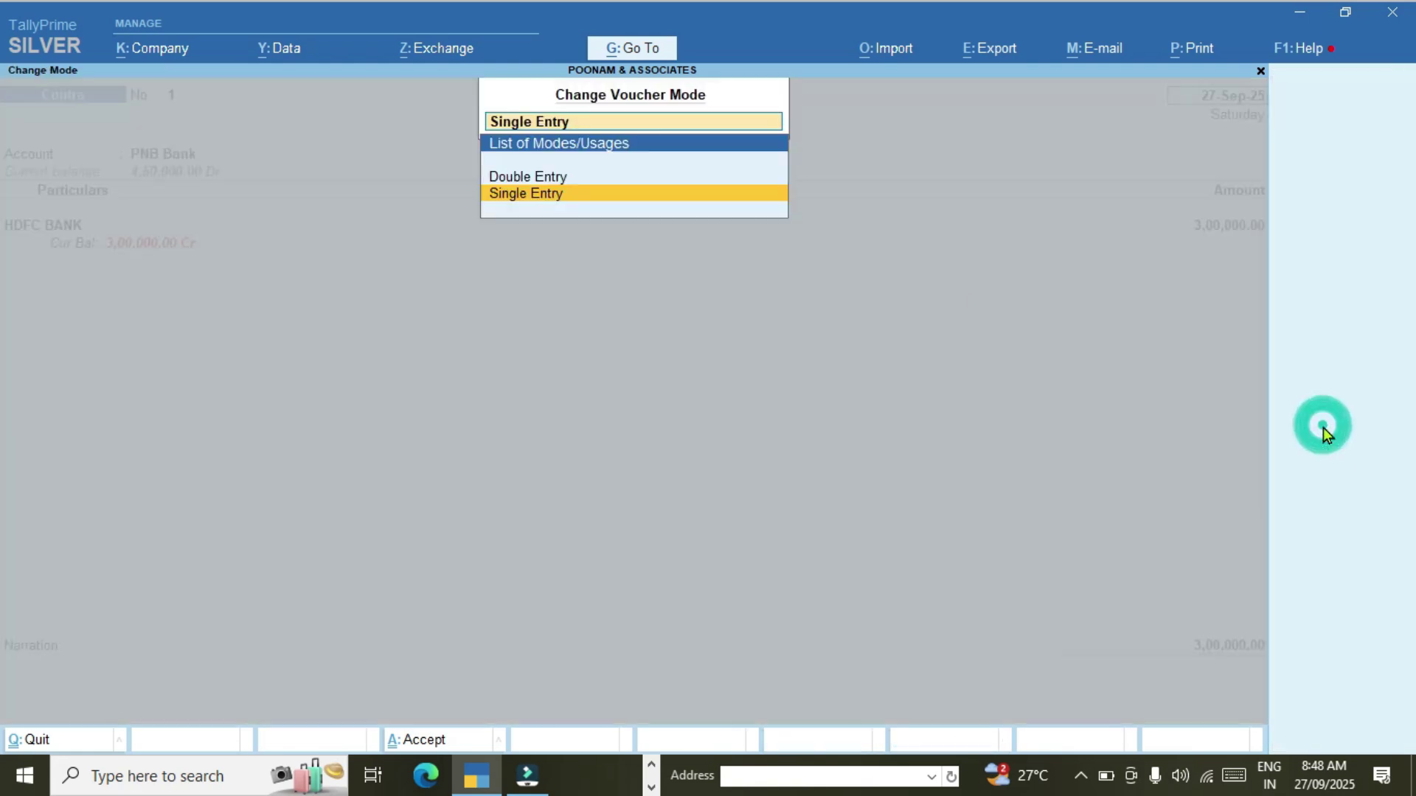
{"action": "left_click", "coordinate": [554, 179]}
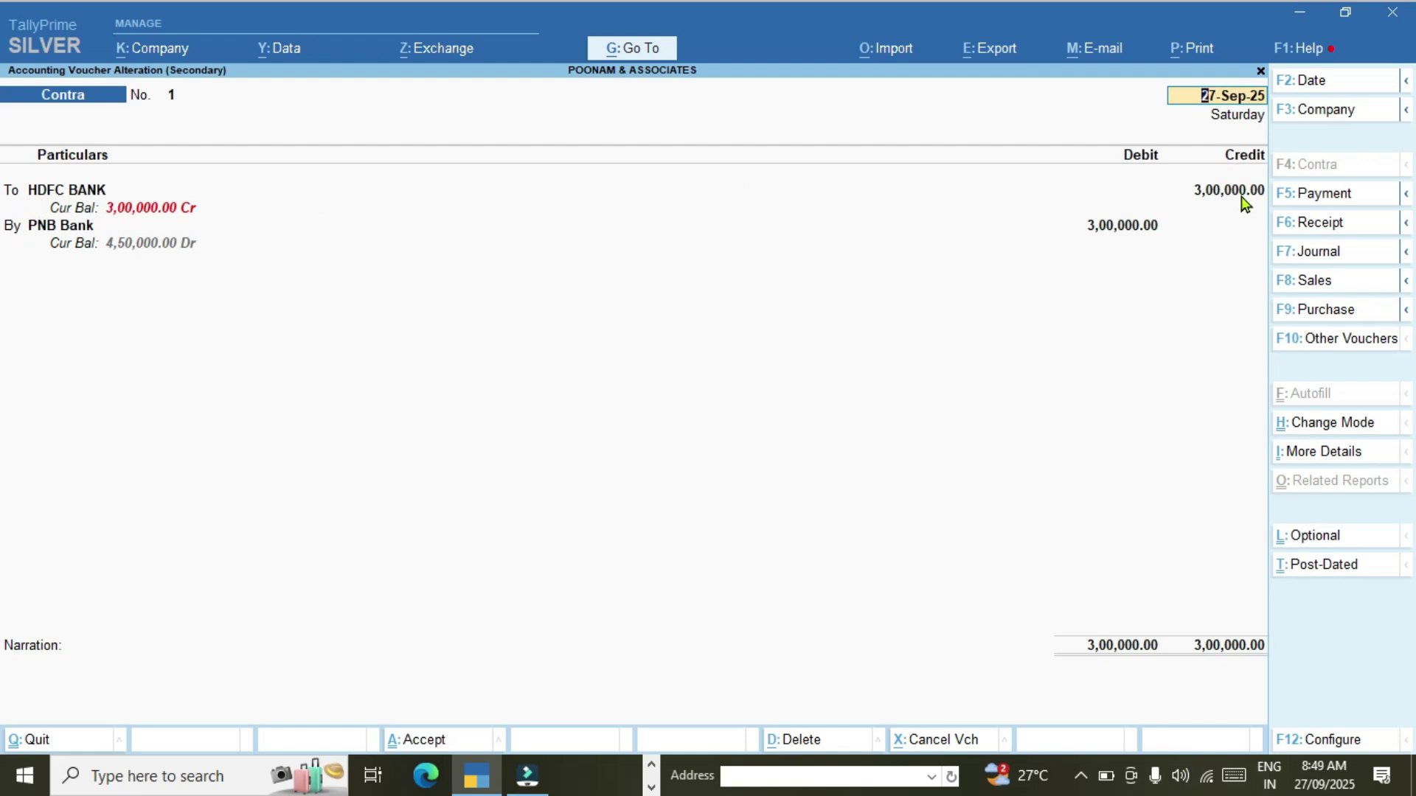
{"action": "left_click", "coordinate": [78, 228]}
{"action": "key", "text": "Return"}
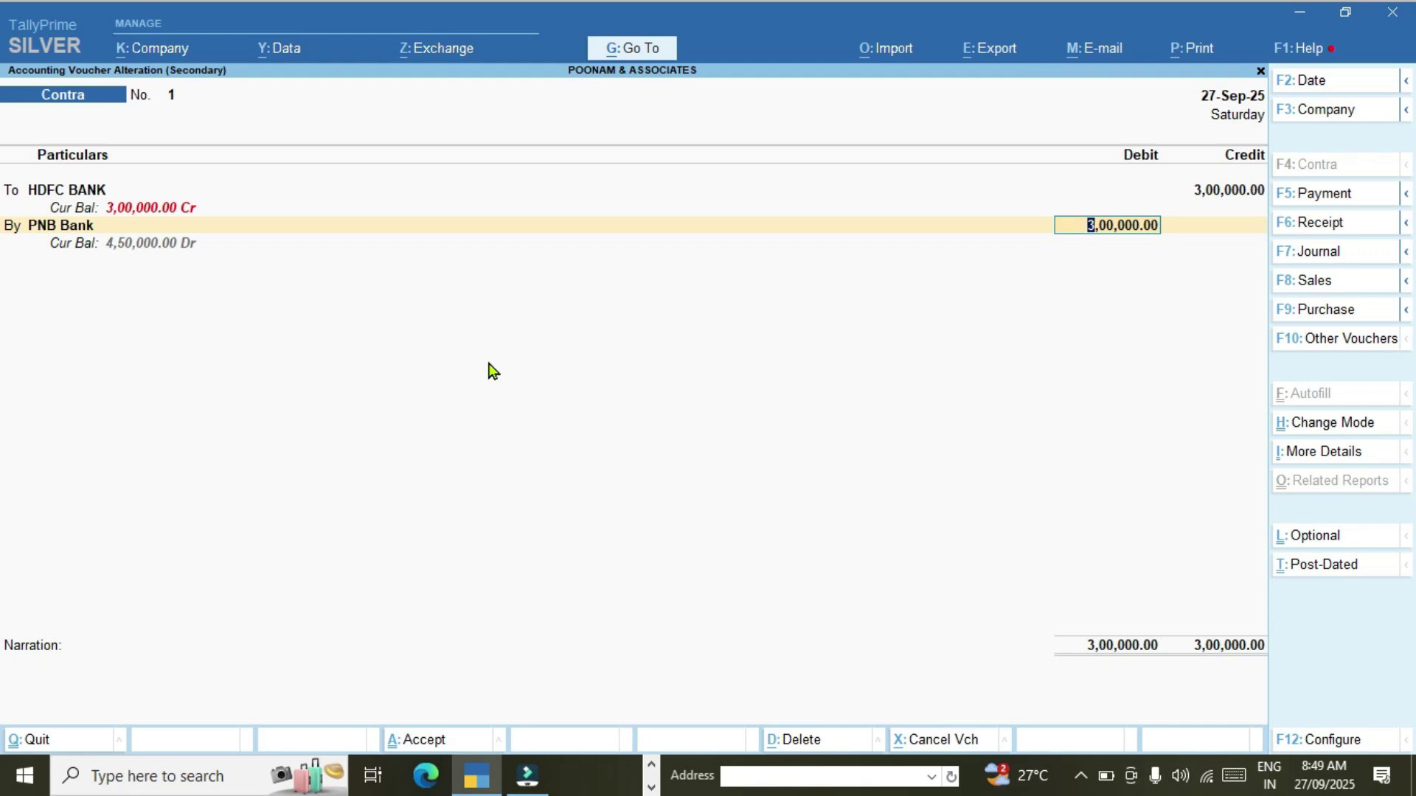
- Reselect Double Entry for the contra voucher, switch it to Single Entry mode and go to its PNB Bank account field
{"action": "left_click", "coordinate": [1372, 428]}
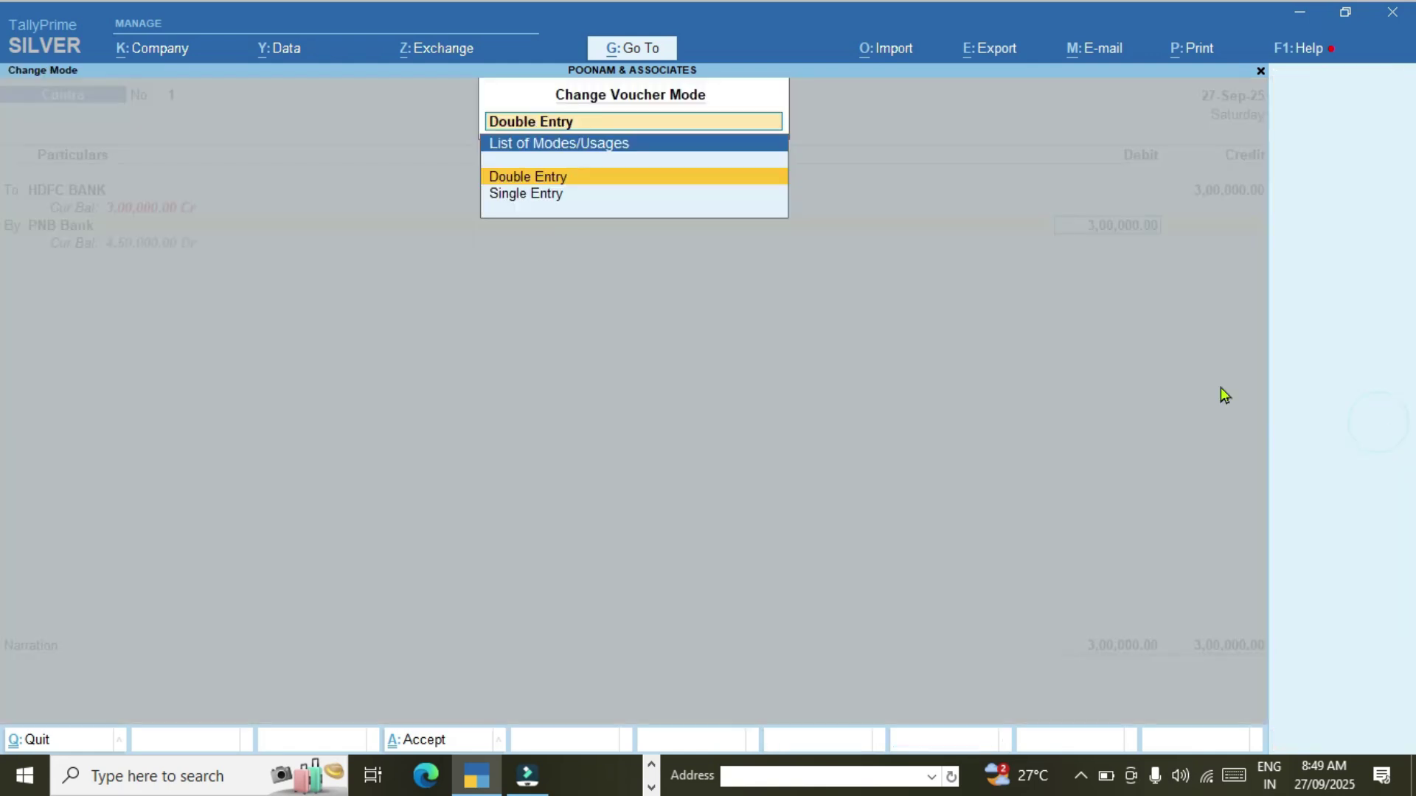
{"action": "left_click", "coordinate": [580, 175]}
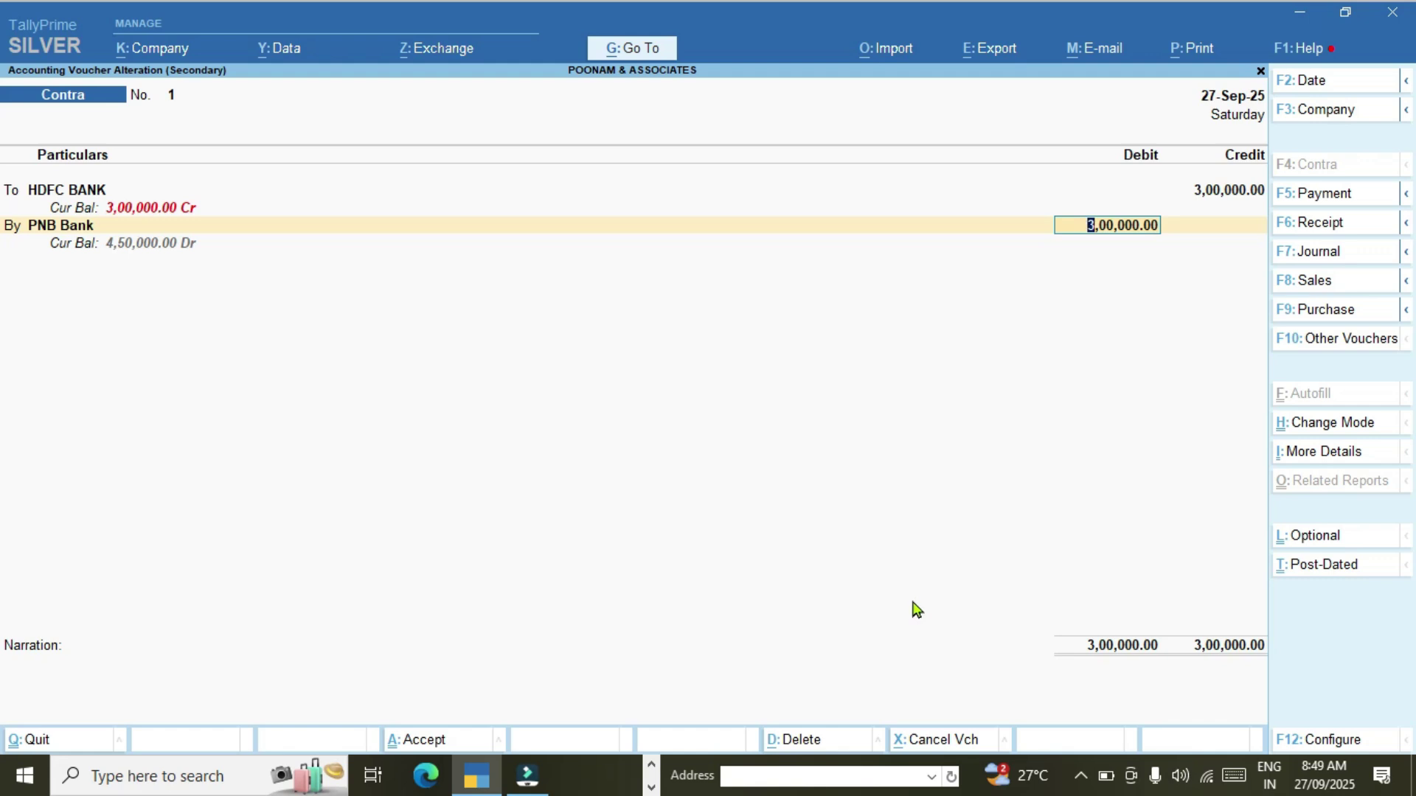
{"action": "left_click", "coordinate": [1336, 431]}
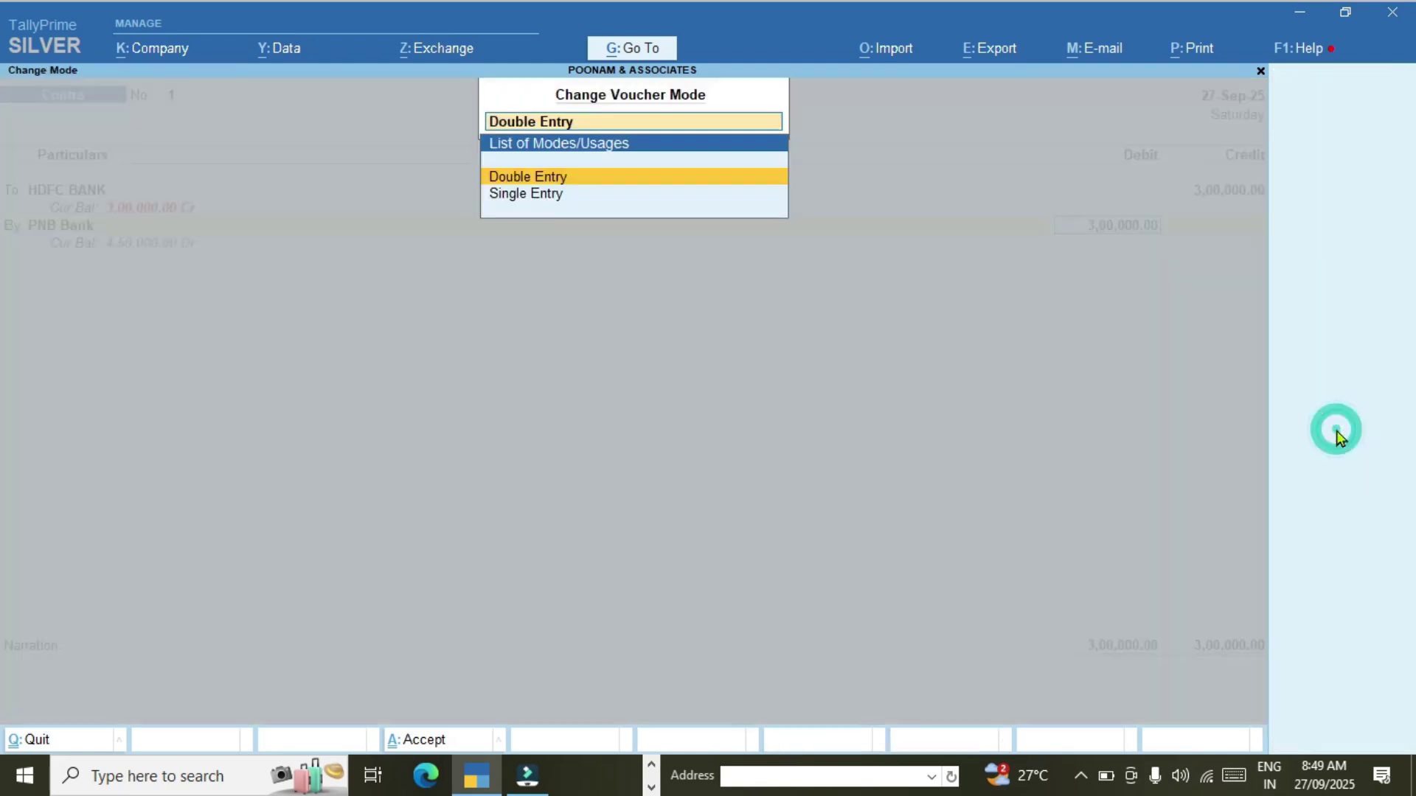
{"action": "left_click", "coordinate": [559, 196]}
{"action": "left_click", "coordinate": [162, 154]}
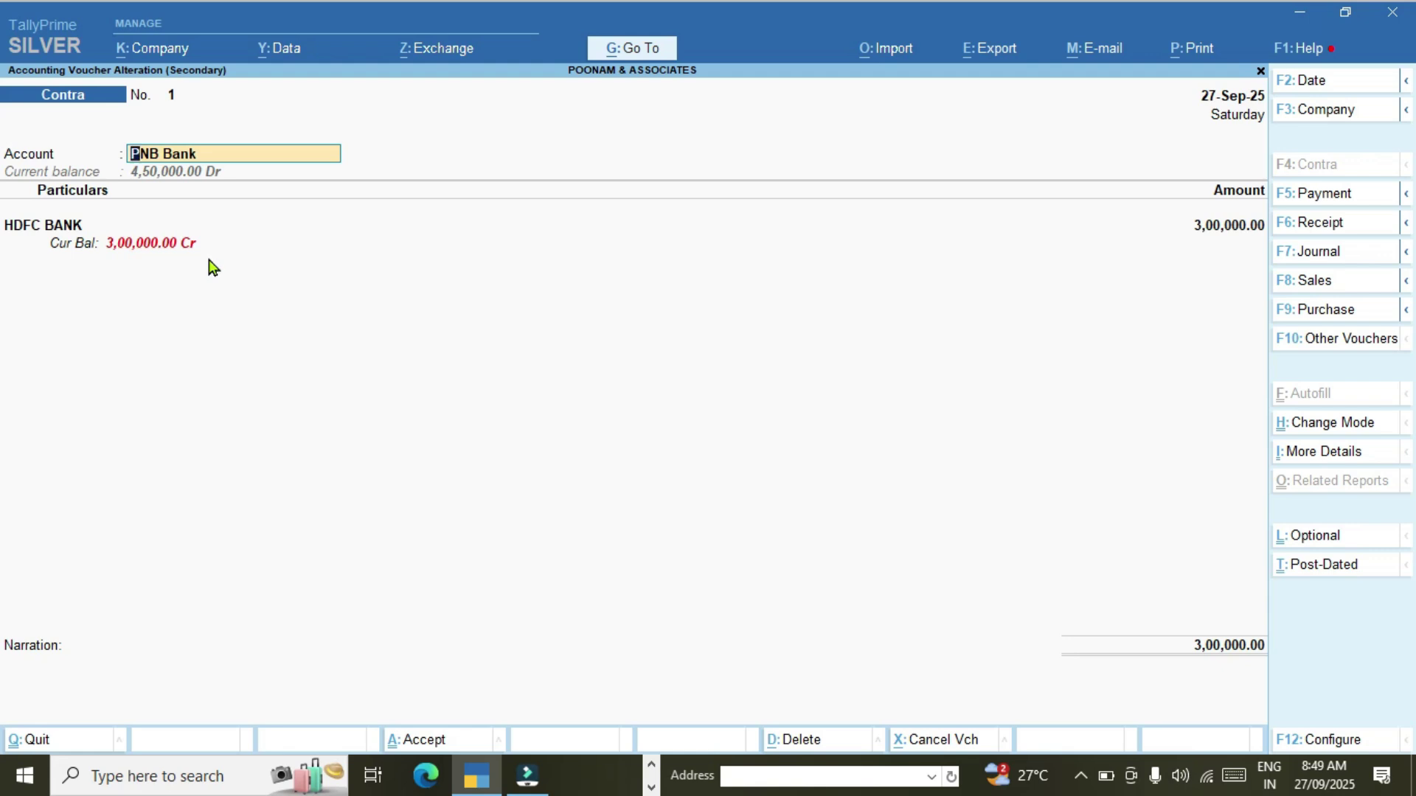
- Change the contra voucher from Single Entry to Double Entry mode
{"action": "left_click", "coordinate": [1308, 433]}
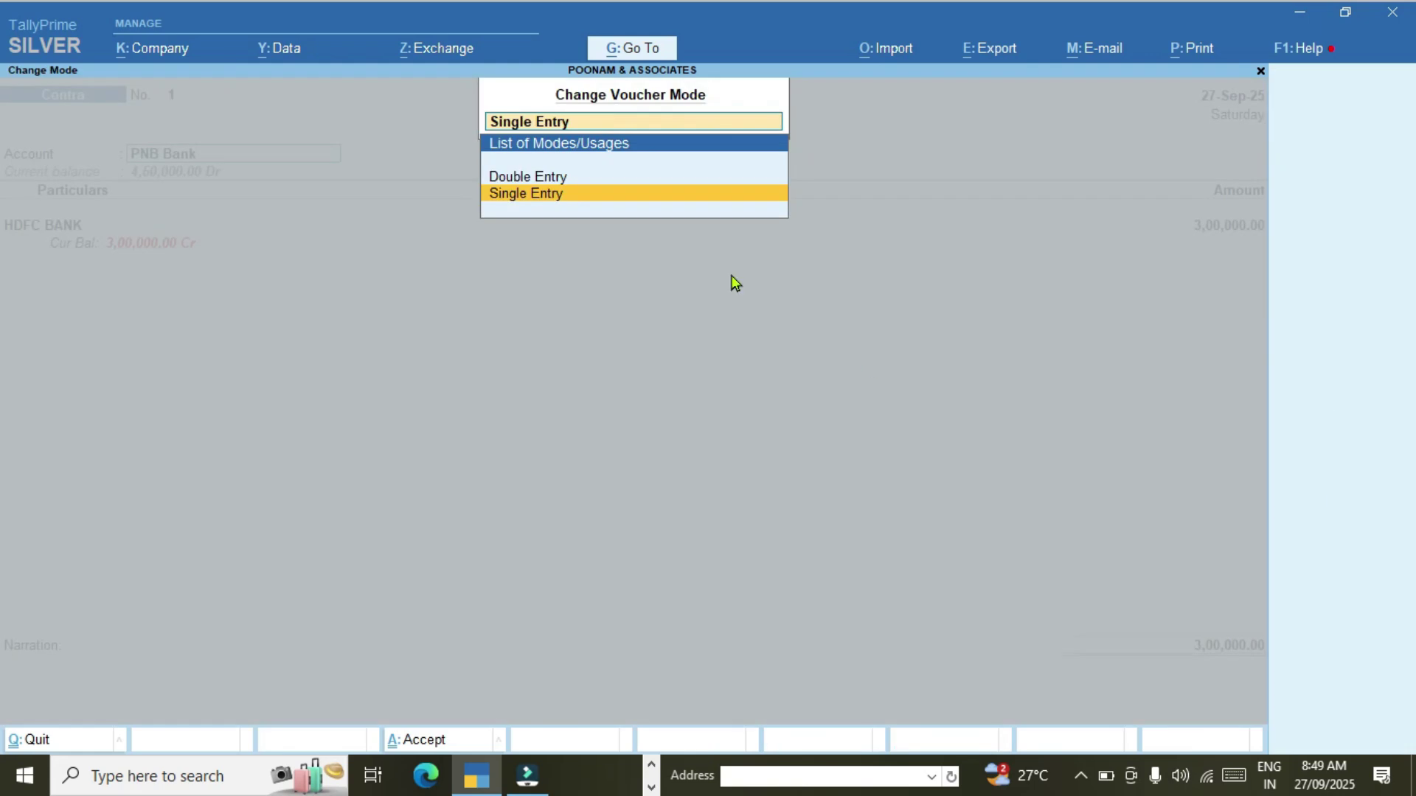
{"action": "left_click", "coordinate": [526, 178]}
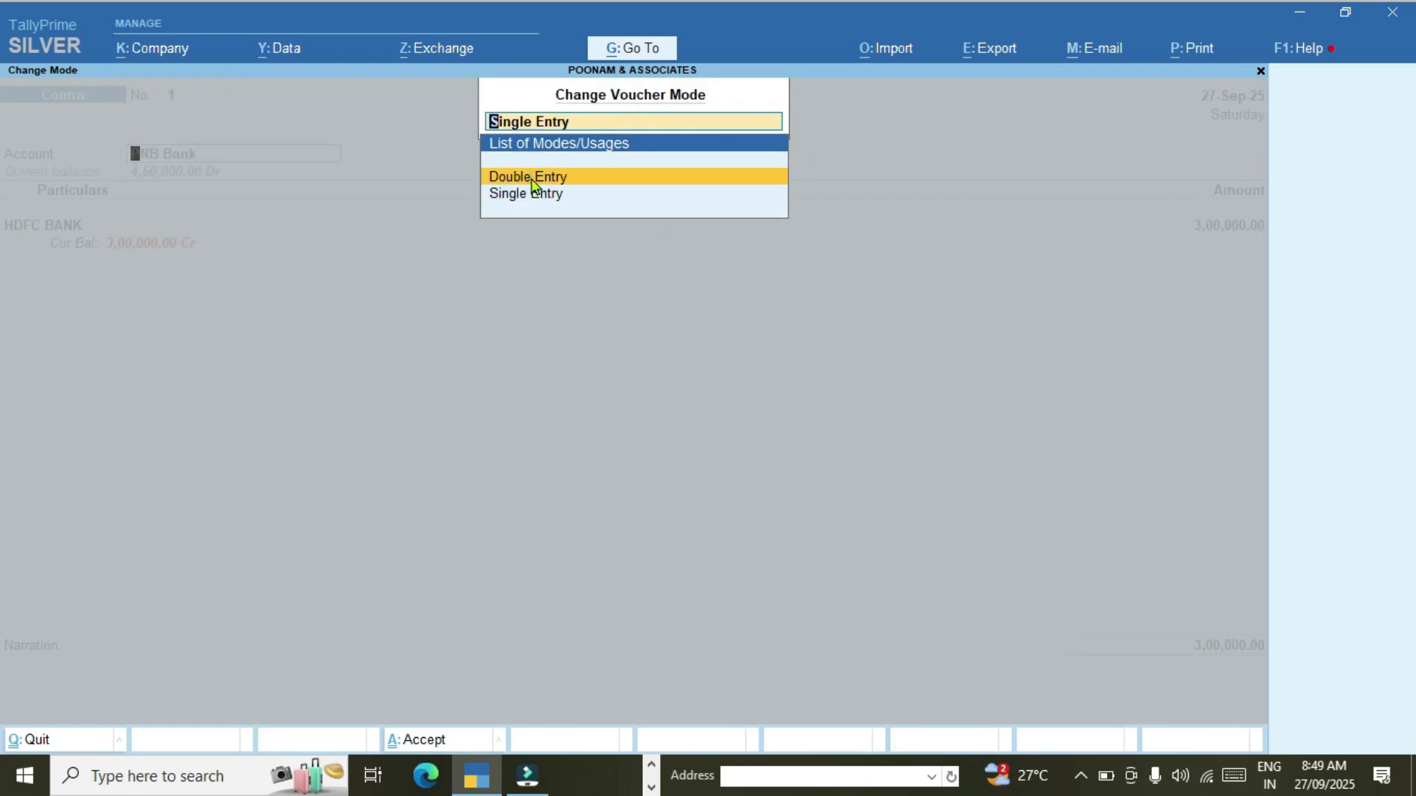
{"action": "key", "text": "Return"}
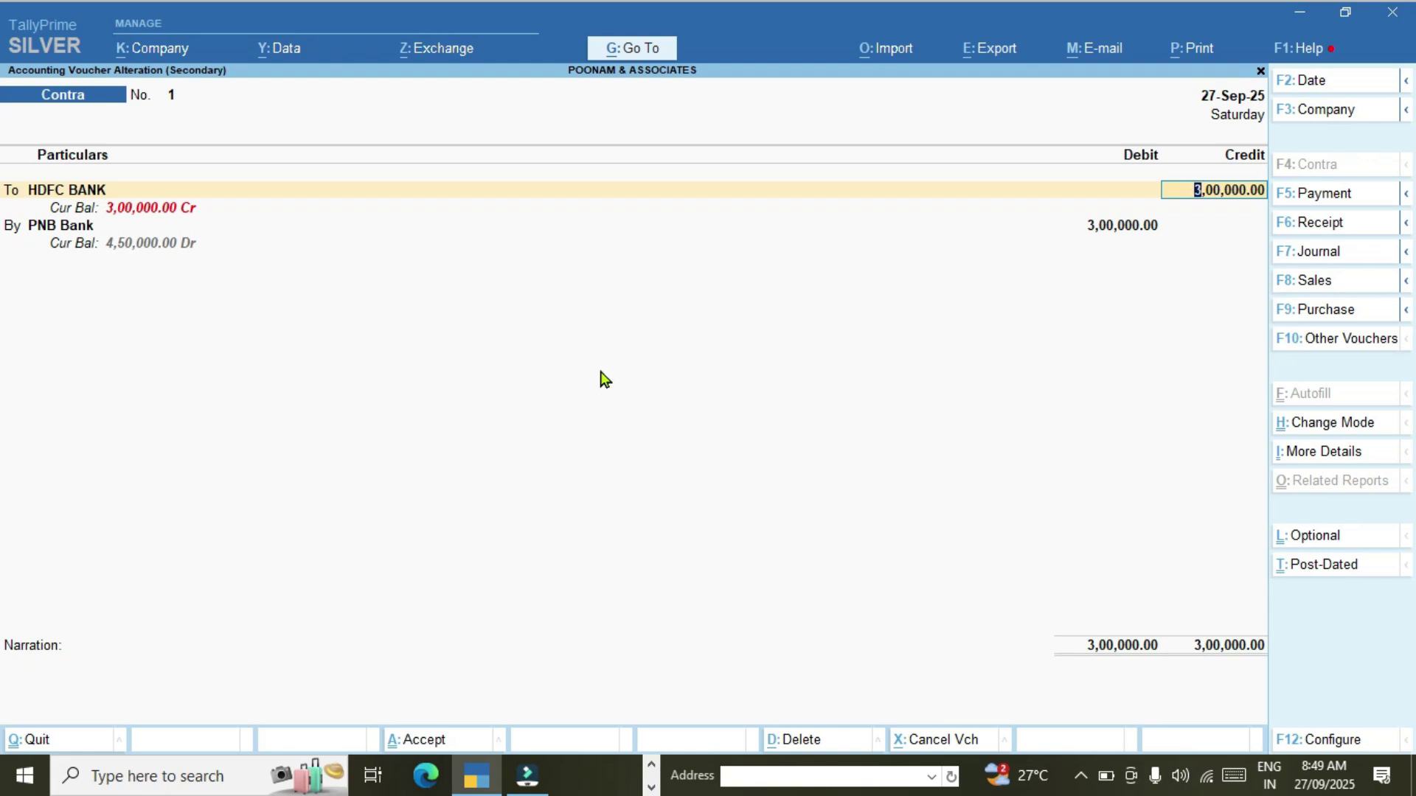
- Leave the contra voucher and the ledger reports, returning to the Gateway of Tally
{"action": "key", "text": "Return"}
{"action": "key", "text": "Return"}
{"action": "key", "text": "Escape"}
{"action": "key", "text": "Escape"}
{"action": "key", "text": "Escape"}
{"action": "key", "text": "Escape"}
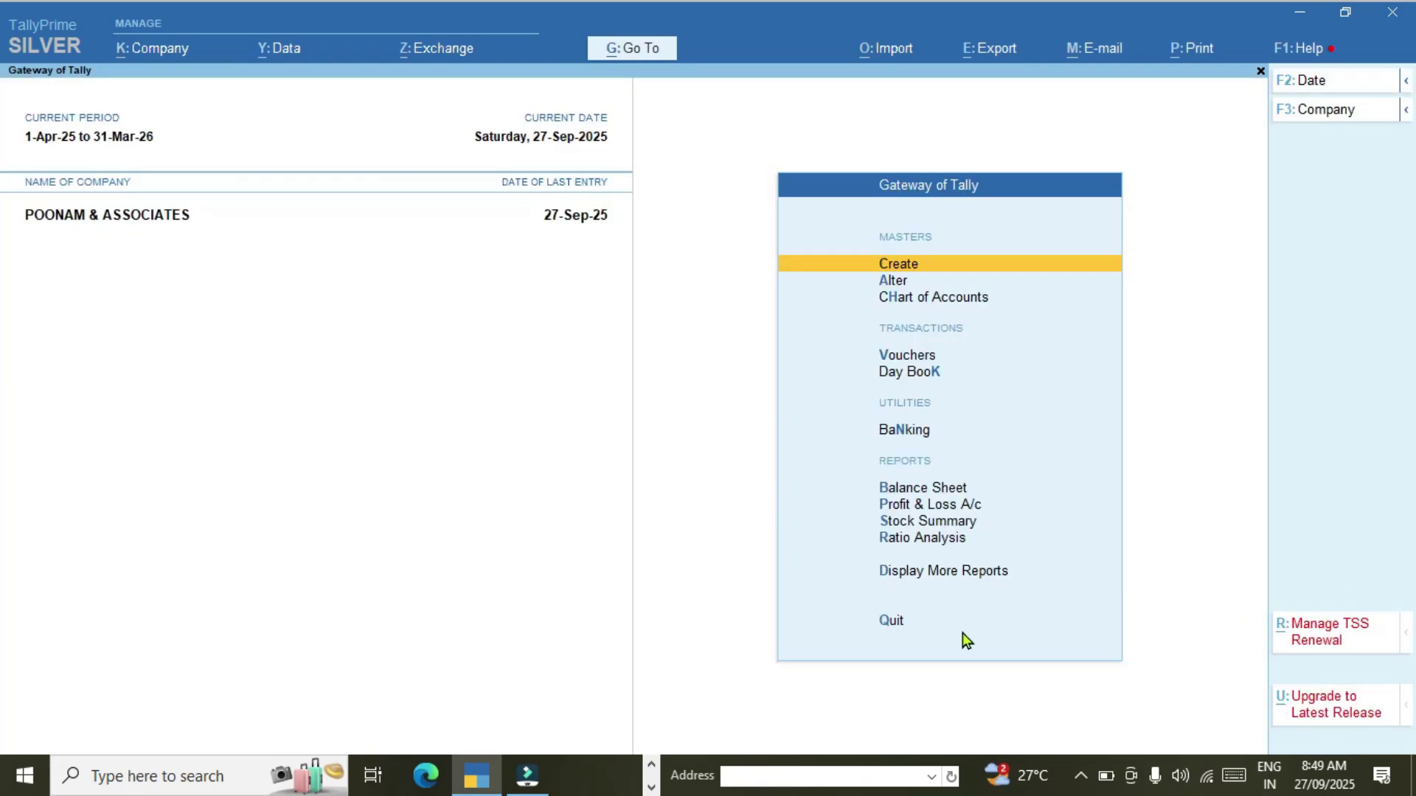
- Switch to the browser and look over the YouTube channel's videos and header
{"action": "key", "text": "alt+Tab"}
{"action": "scroll", "coordinate": [876, 629], "scroll_direction": "down", "scroll_amount": 4}
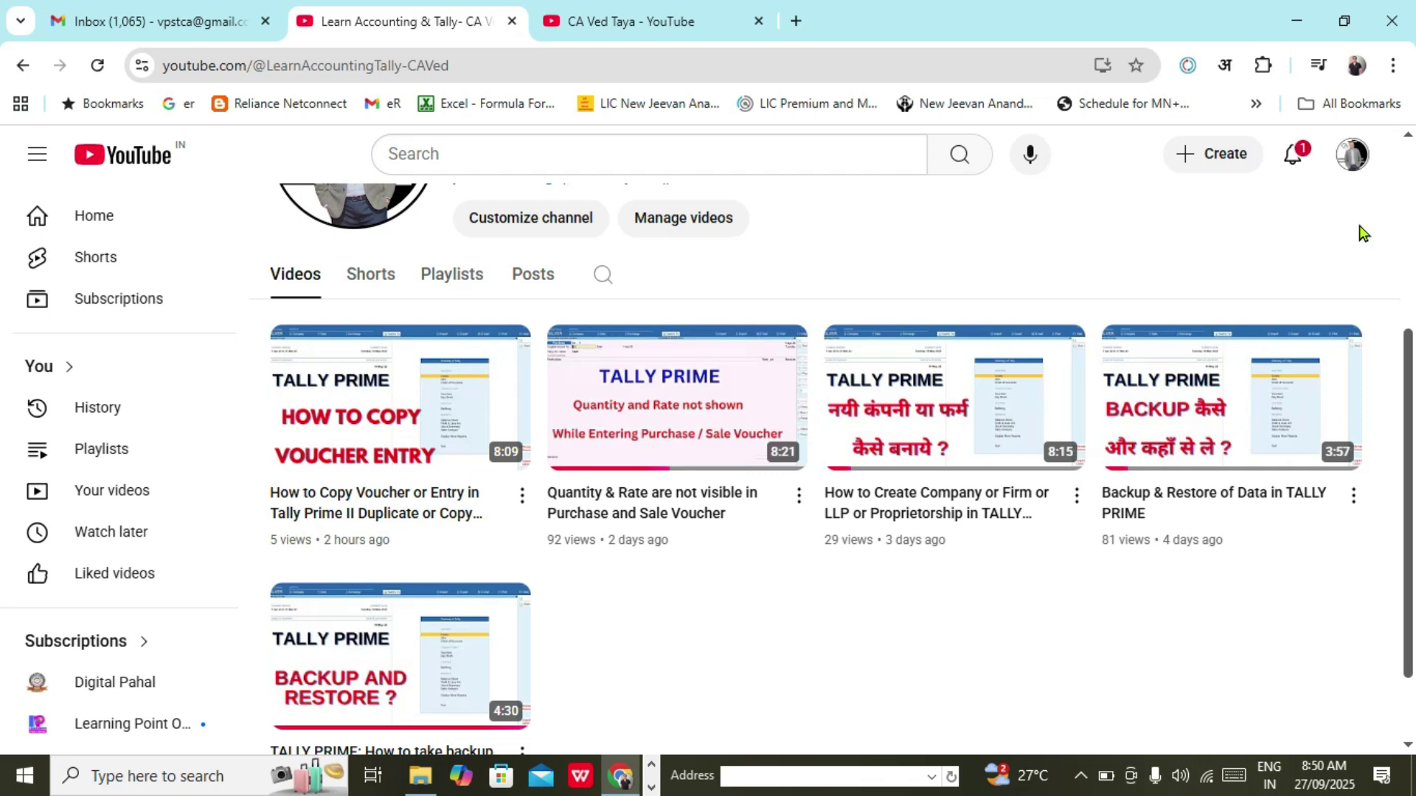
{"action": "scroll", "coordinate": [1201, 408], "scroll_direction": "up", "scroll_amount": 3}
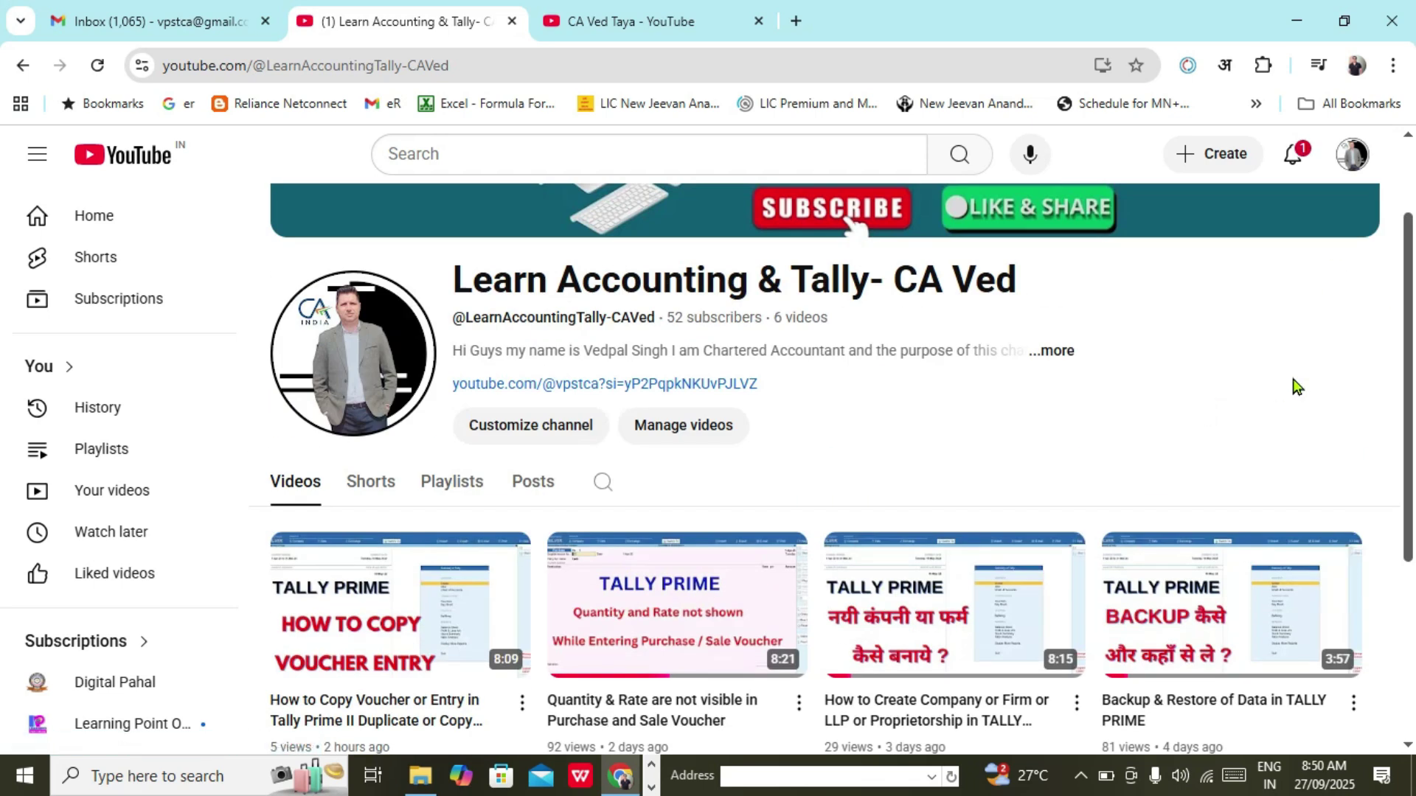